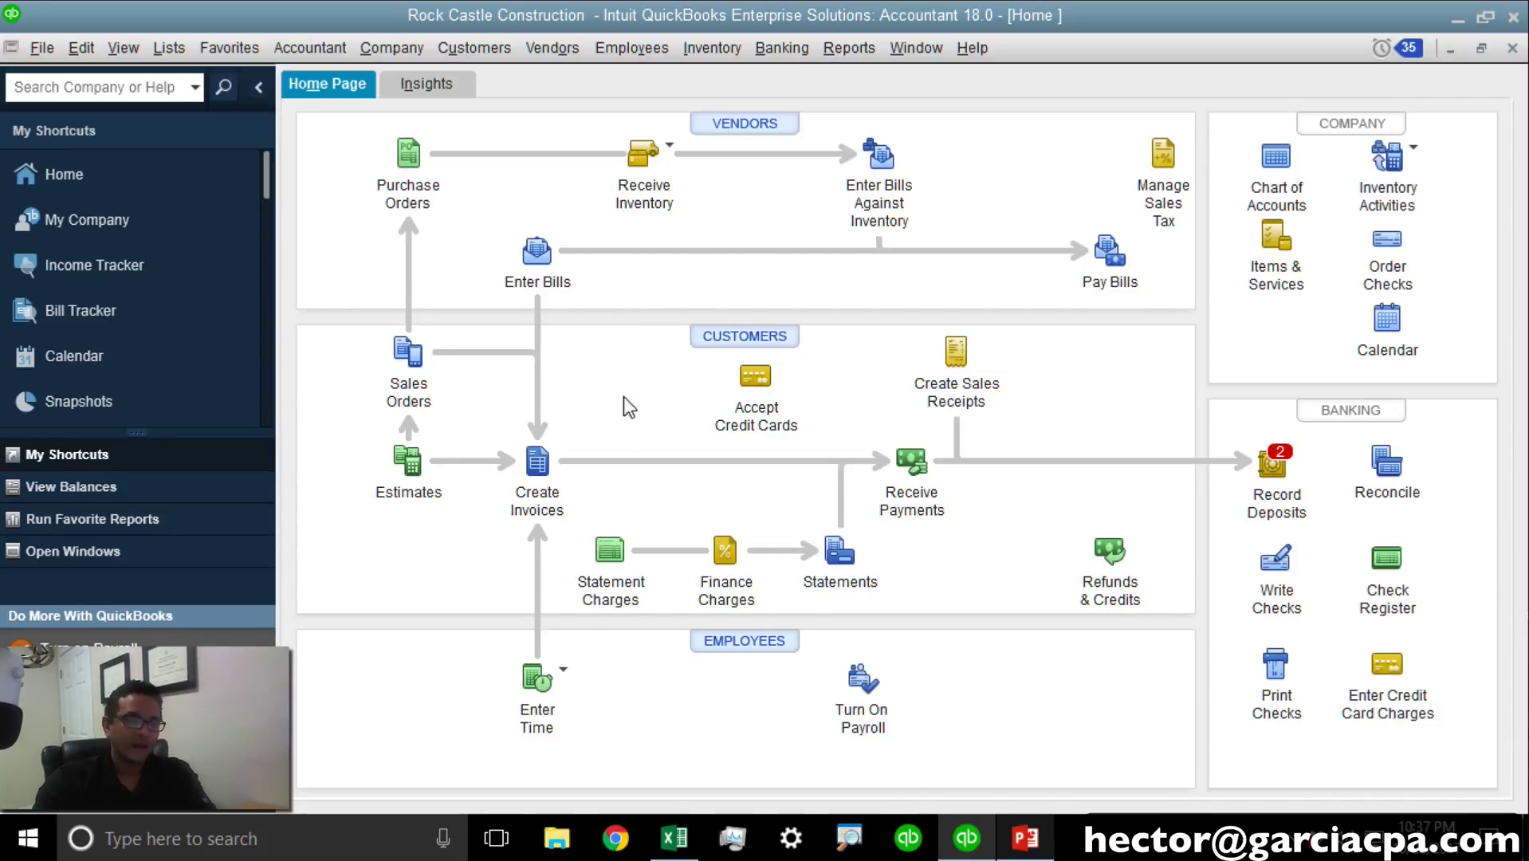
Step: Walk through the Excel headings DATE, INVOICE NUMBER, CUSTOMER, ITEM, DESCRIPTION, QTY, PRICE, AMOUNT, then return to QuickBooks
click(668, 847)
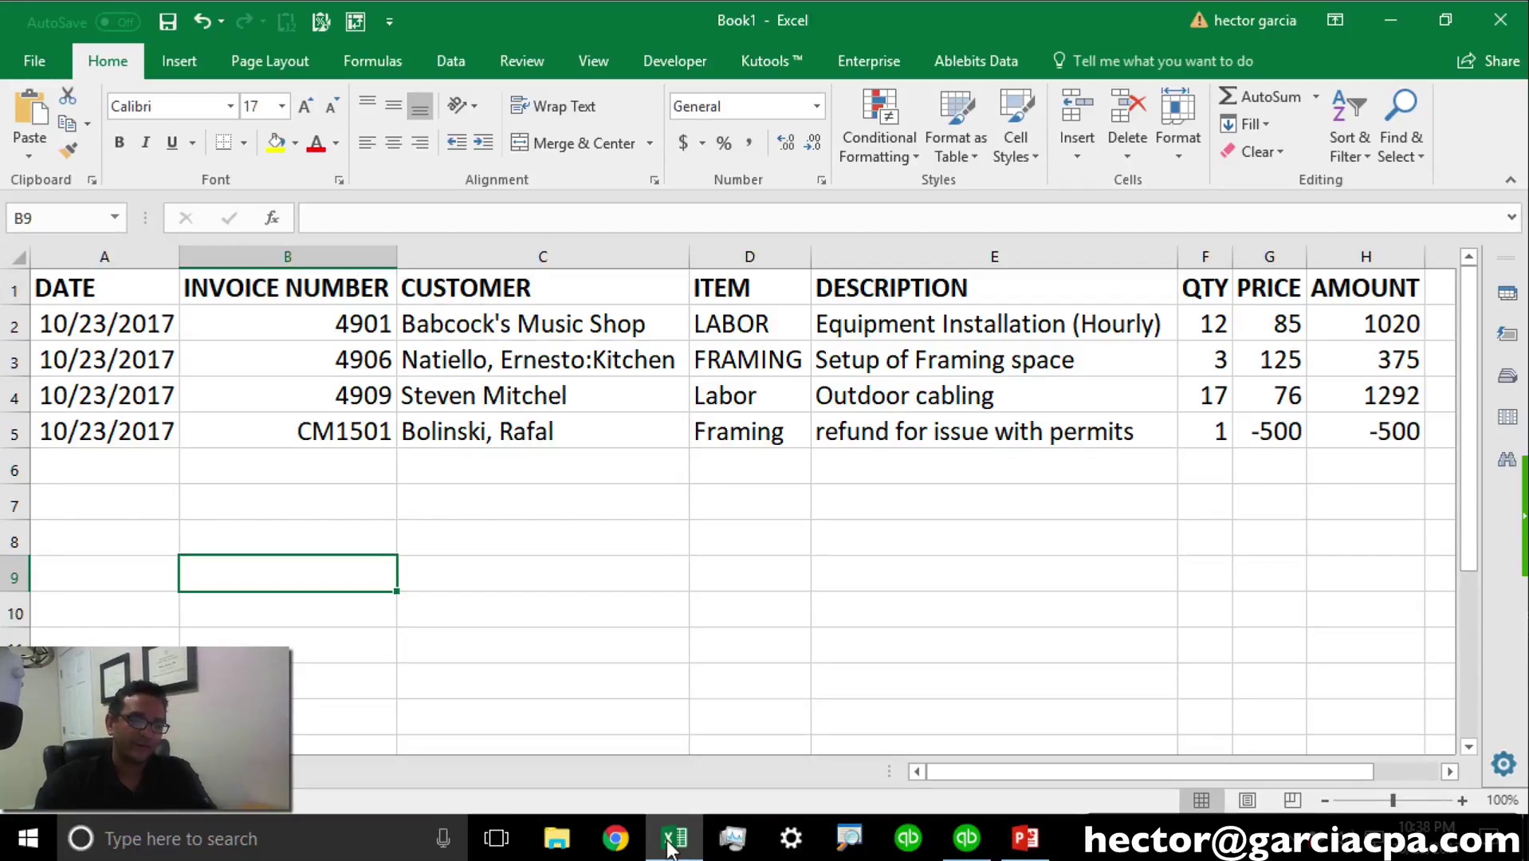
click(116, 289)
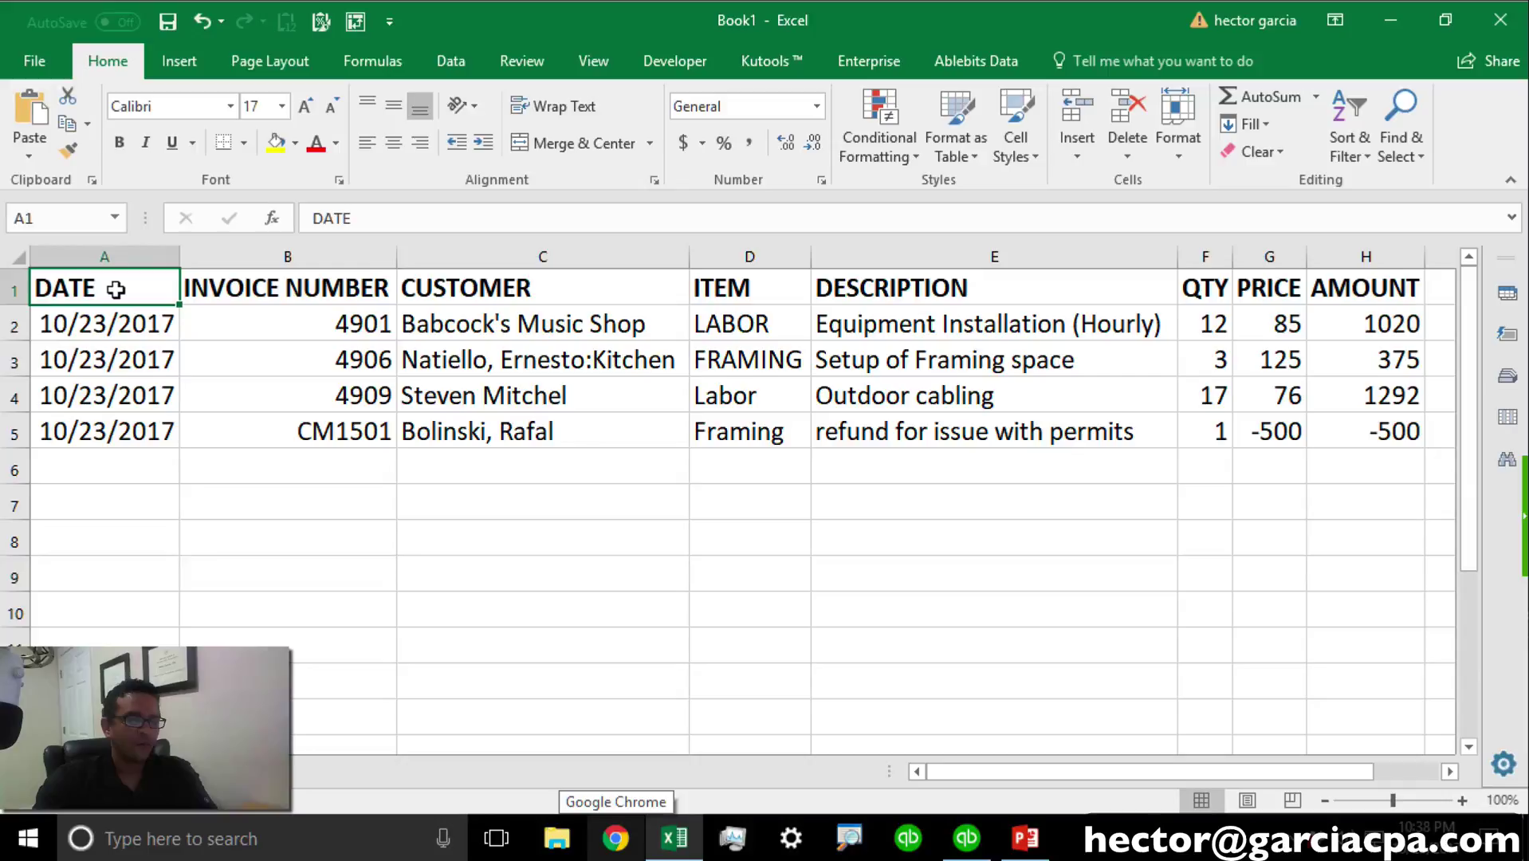
click(315, 292)
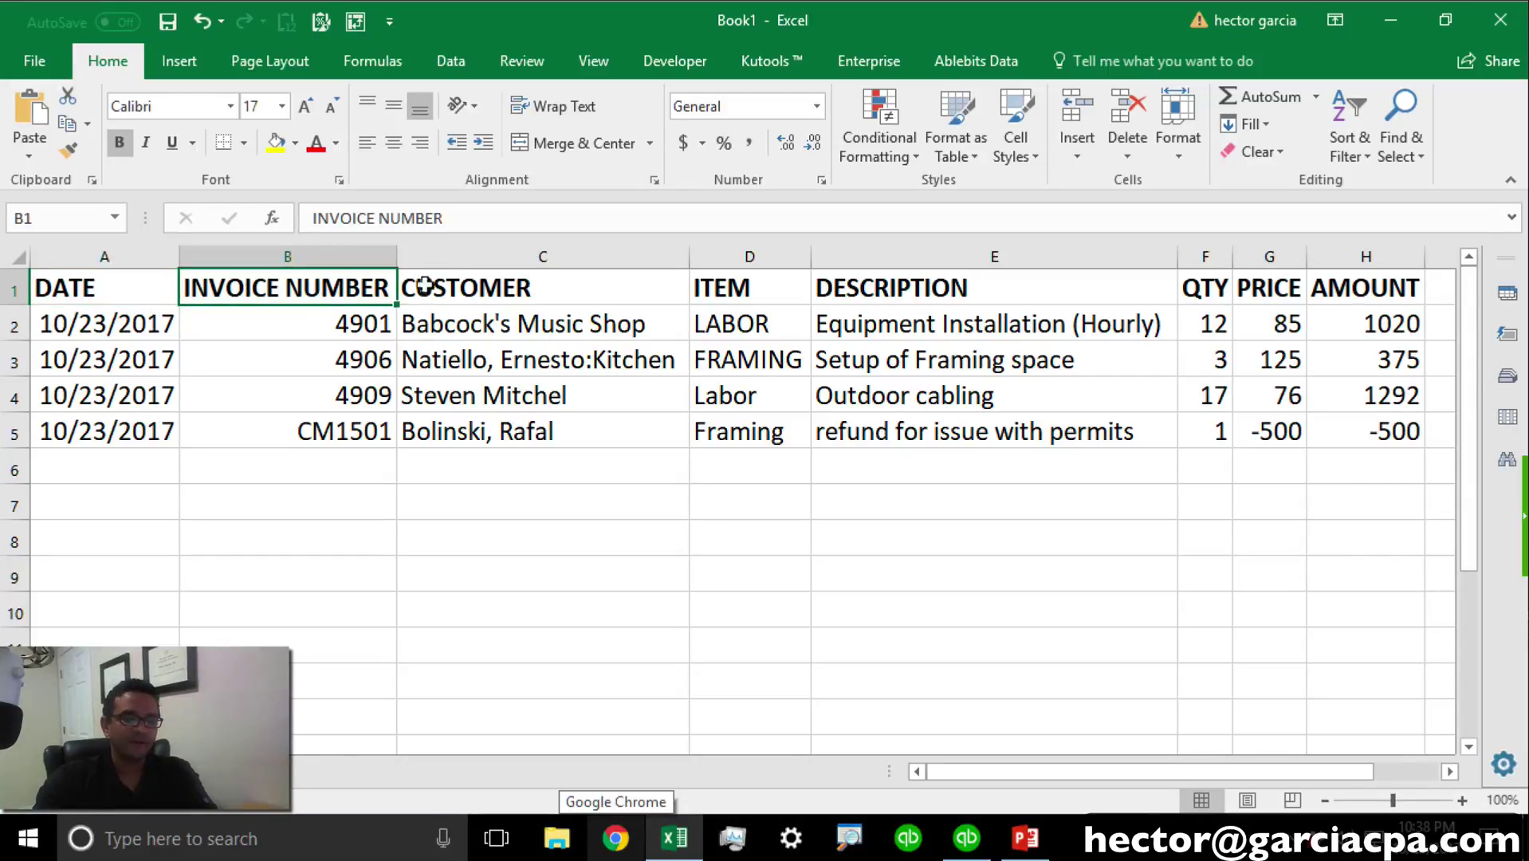
click(573, 287)
click(767, 295)
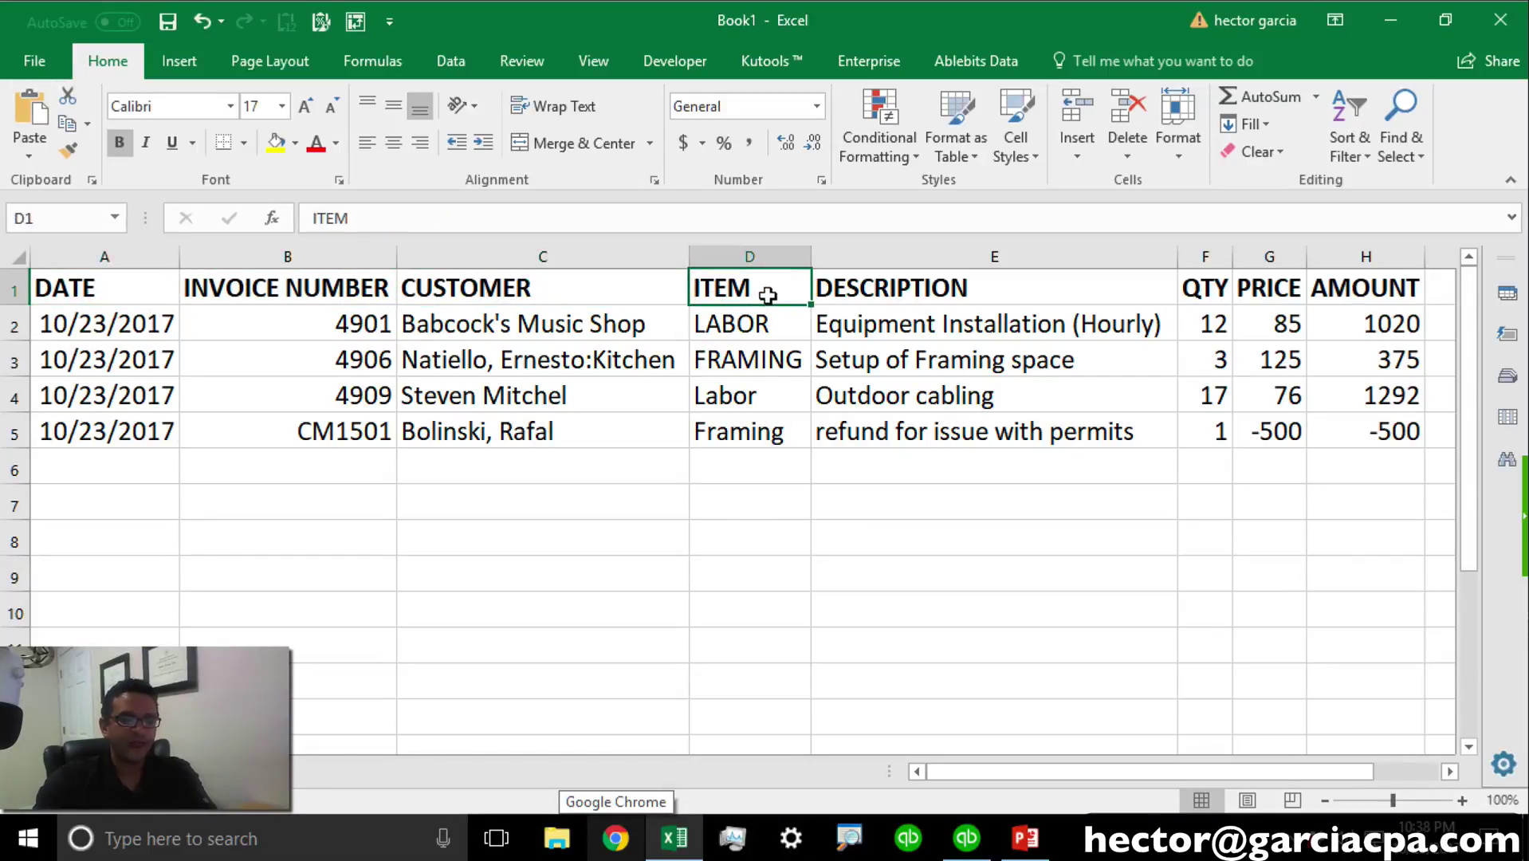
click(989, 286)
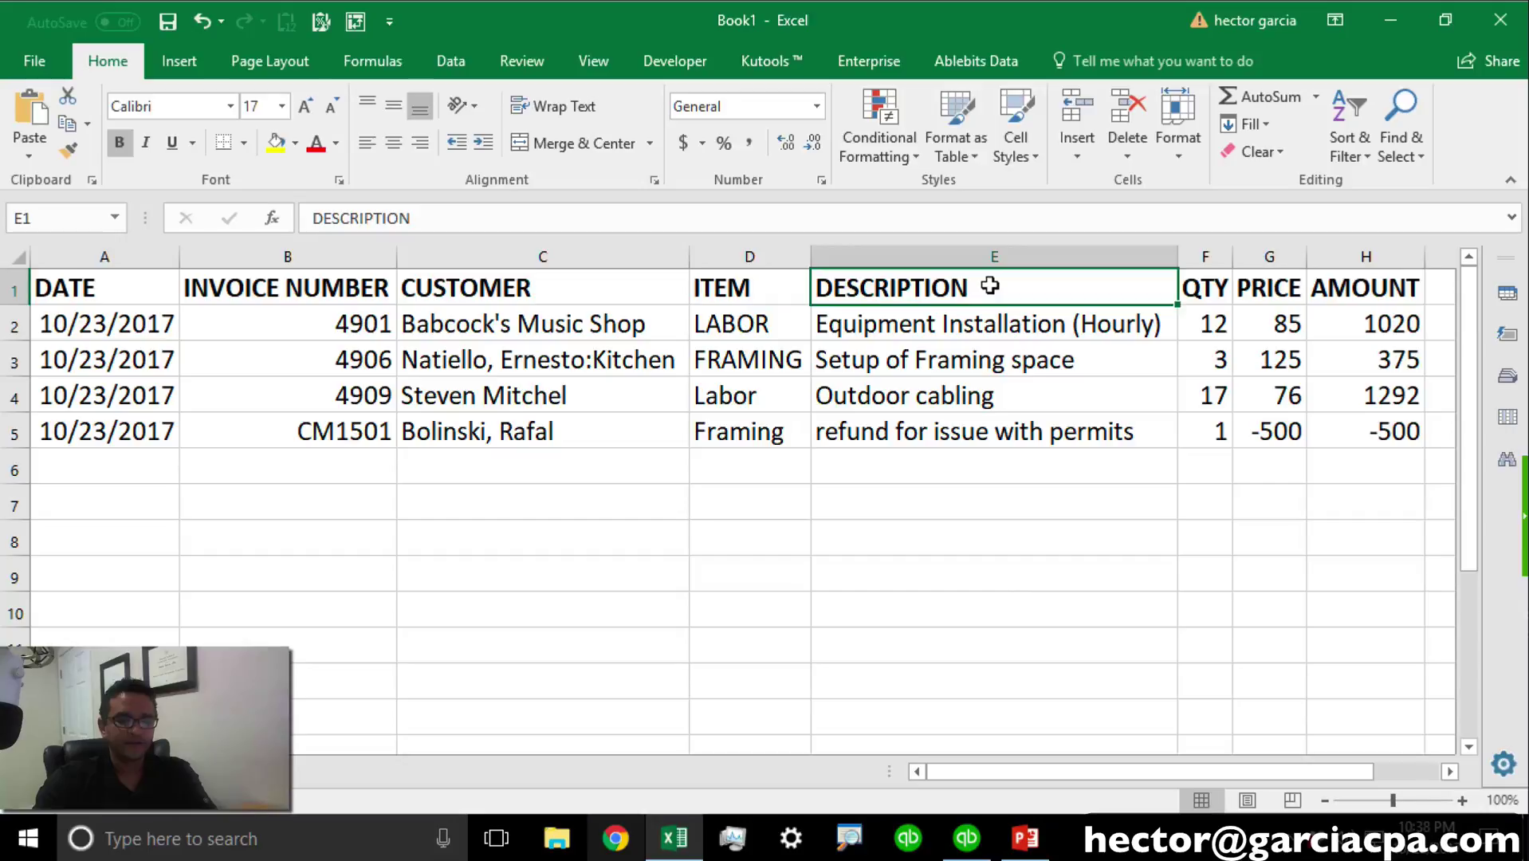
click(1193, 285)
click(1275, 287)
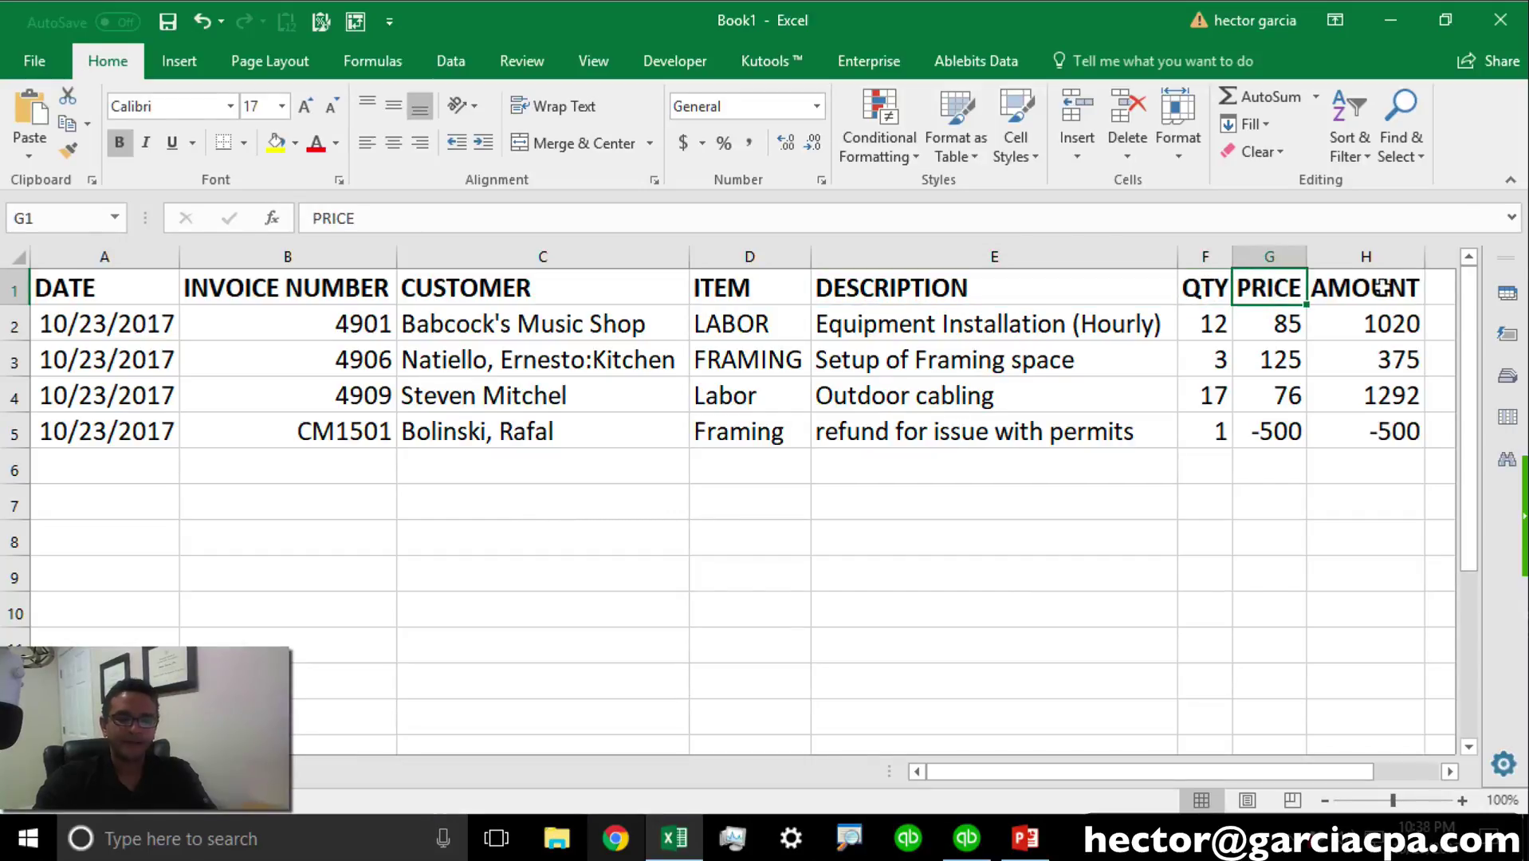
click(1382, 286)
click(965, 841)
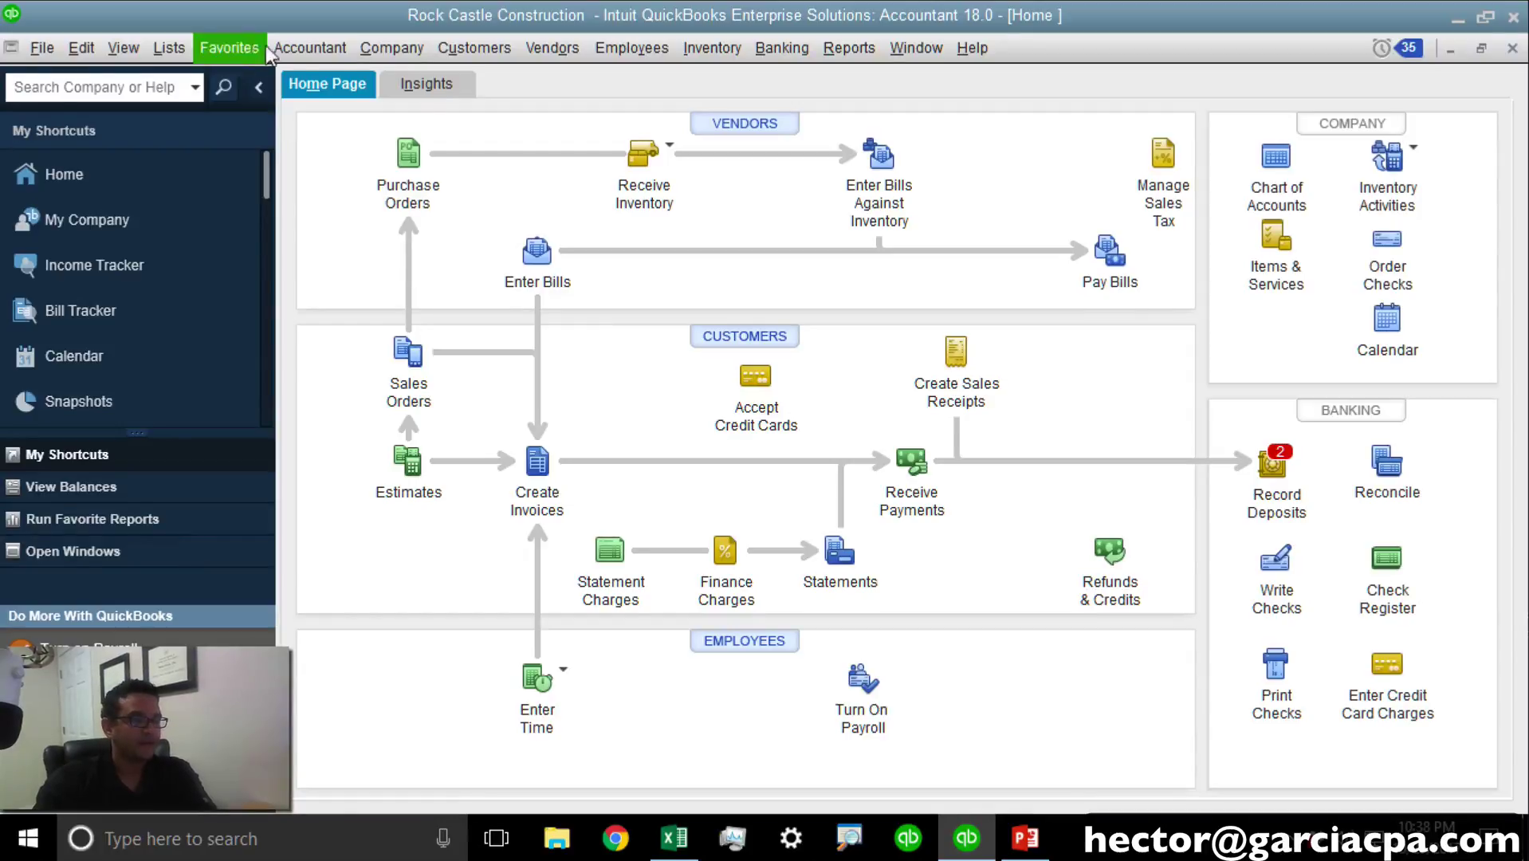
Step: Open Accountant > Batch Enter Transactions and set the transaction type to Invoices & Credit Memos
click(319, 51)
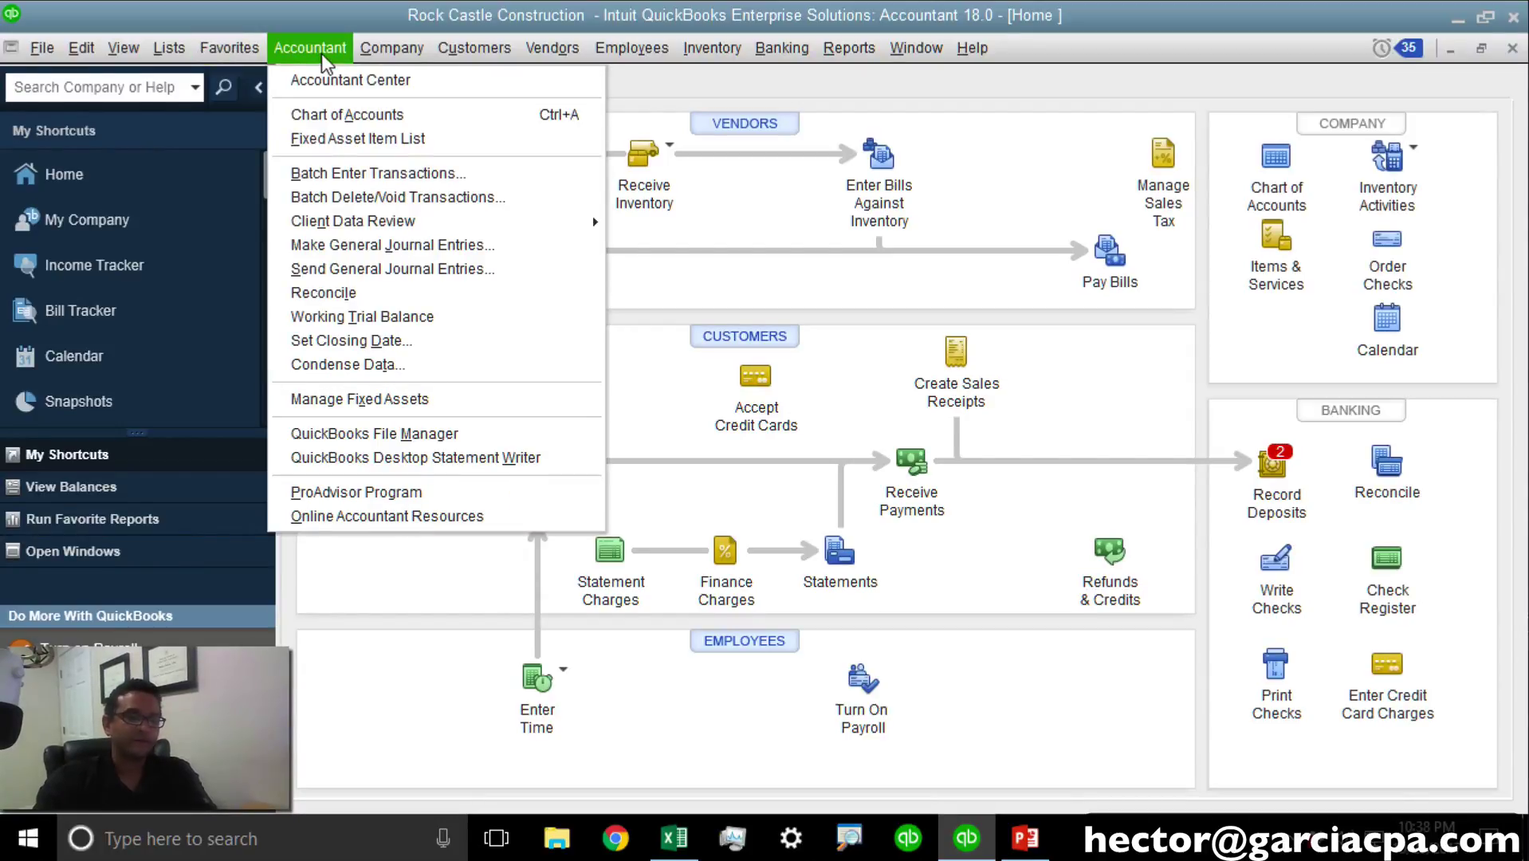
click(354, 176)
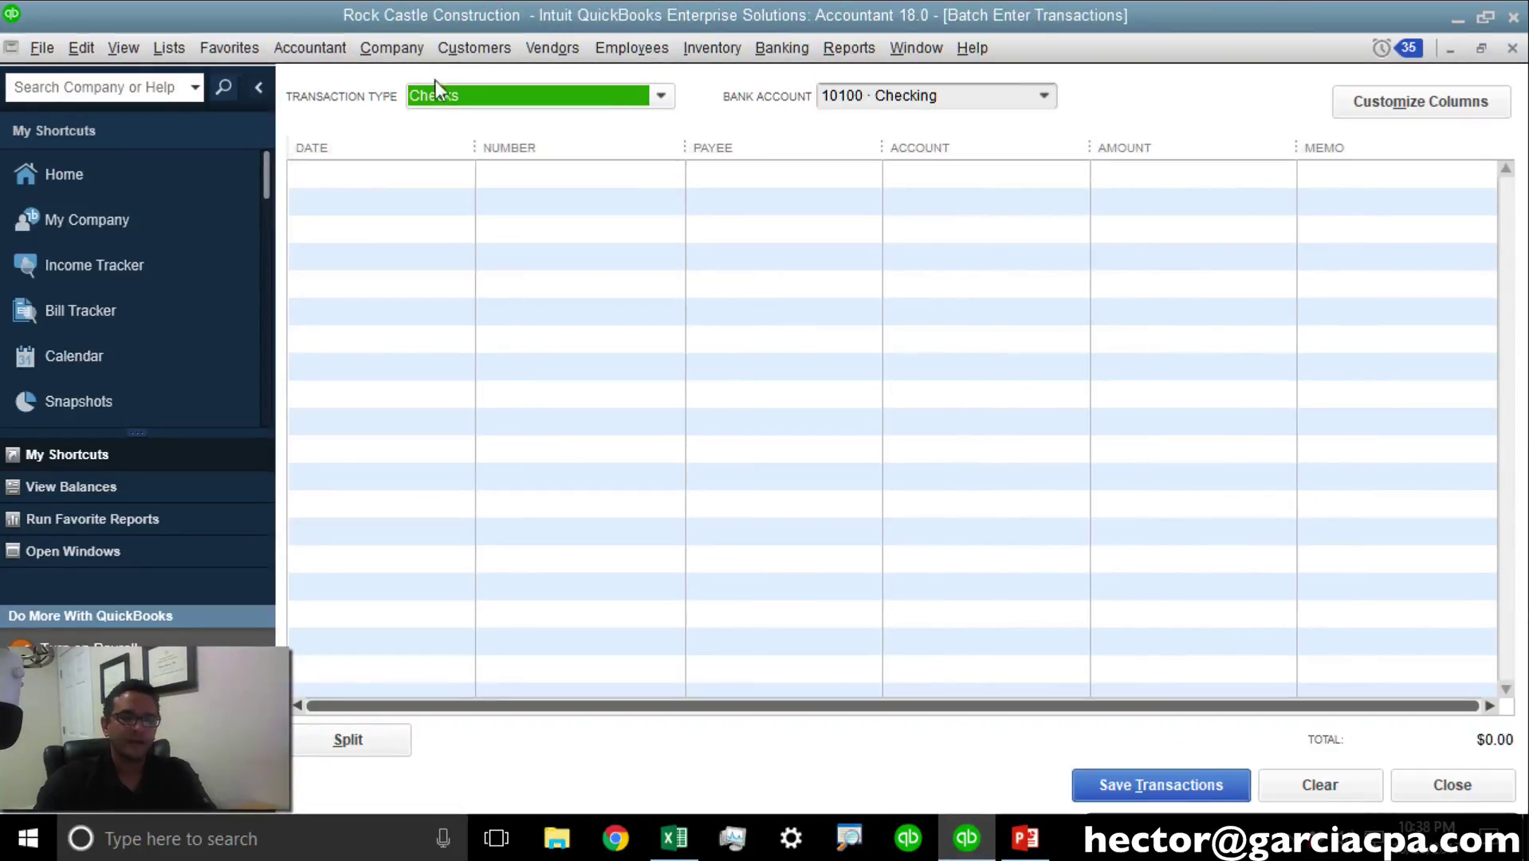
click(490, 95)
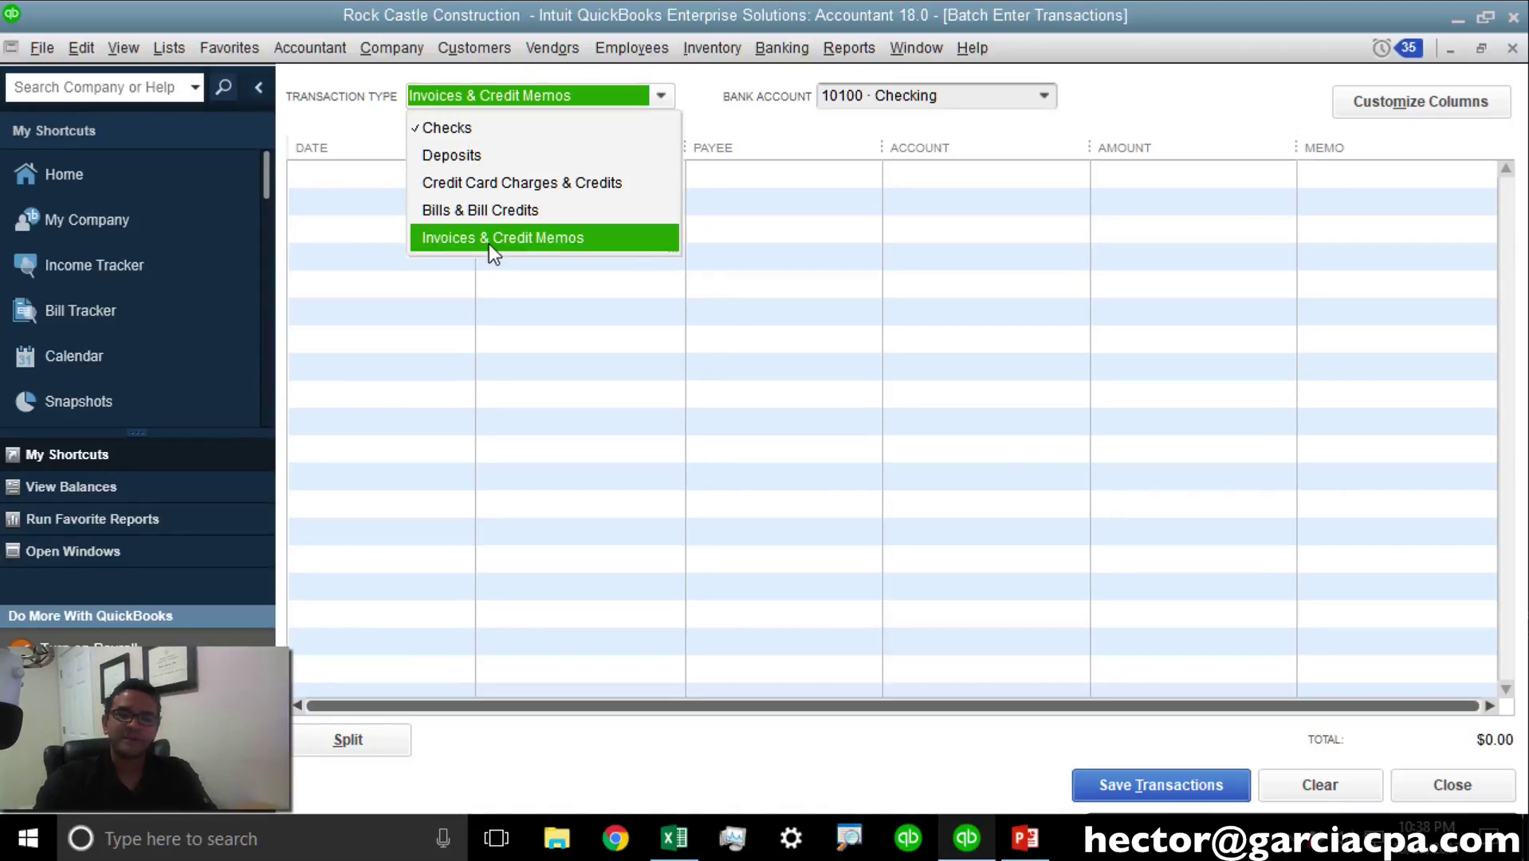
click(562, 238)
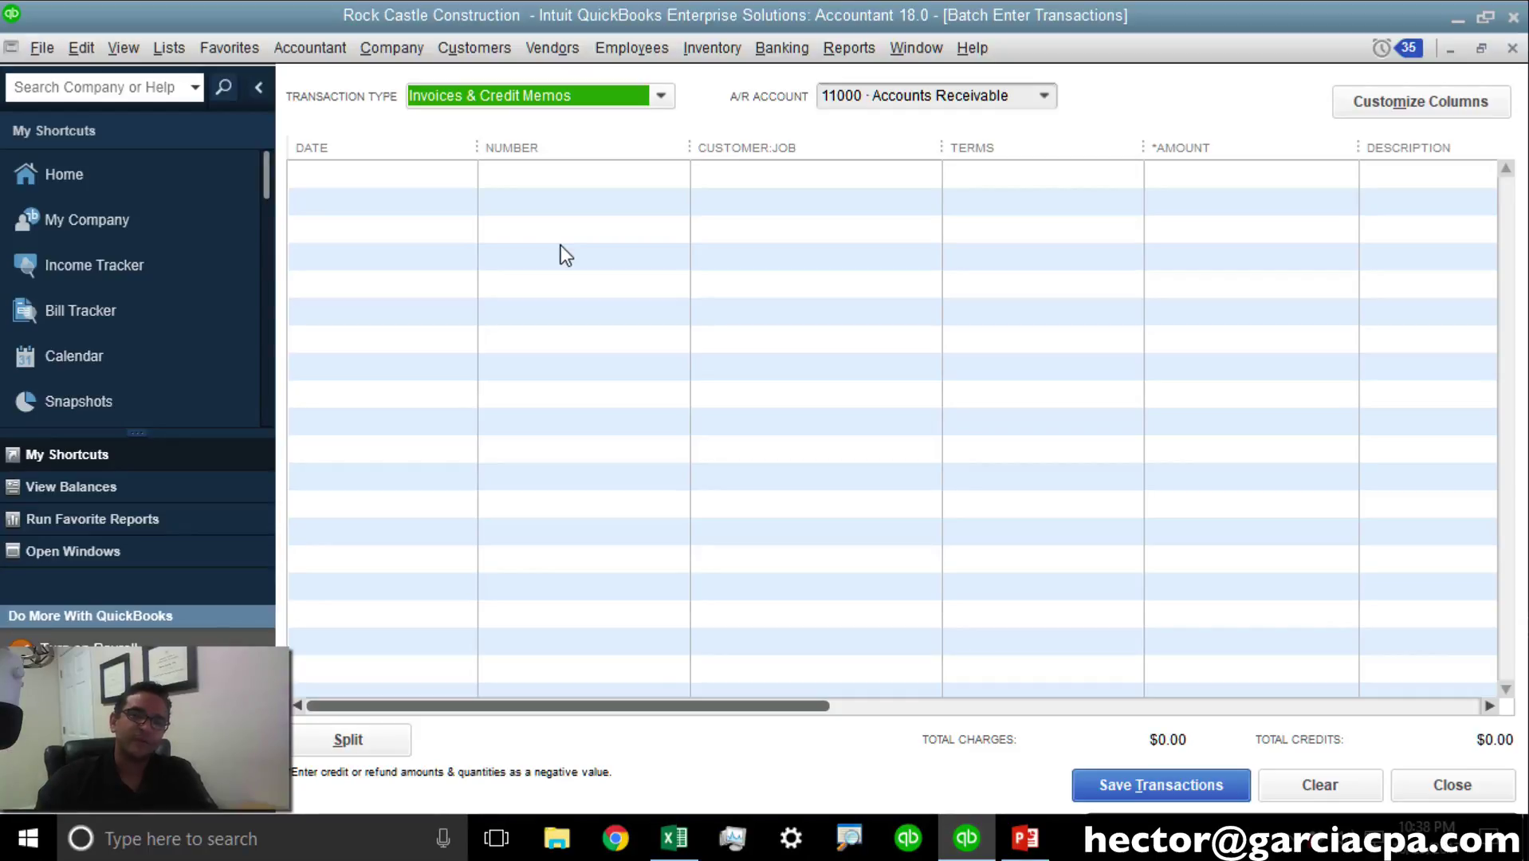
Step: Start the first batch row, compare it against the Excel sheet, and come back to QuickBooks
click(402, 174)
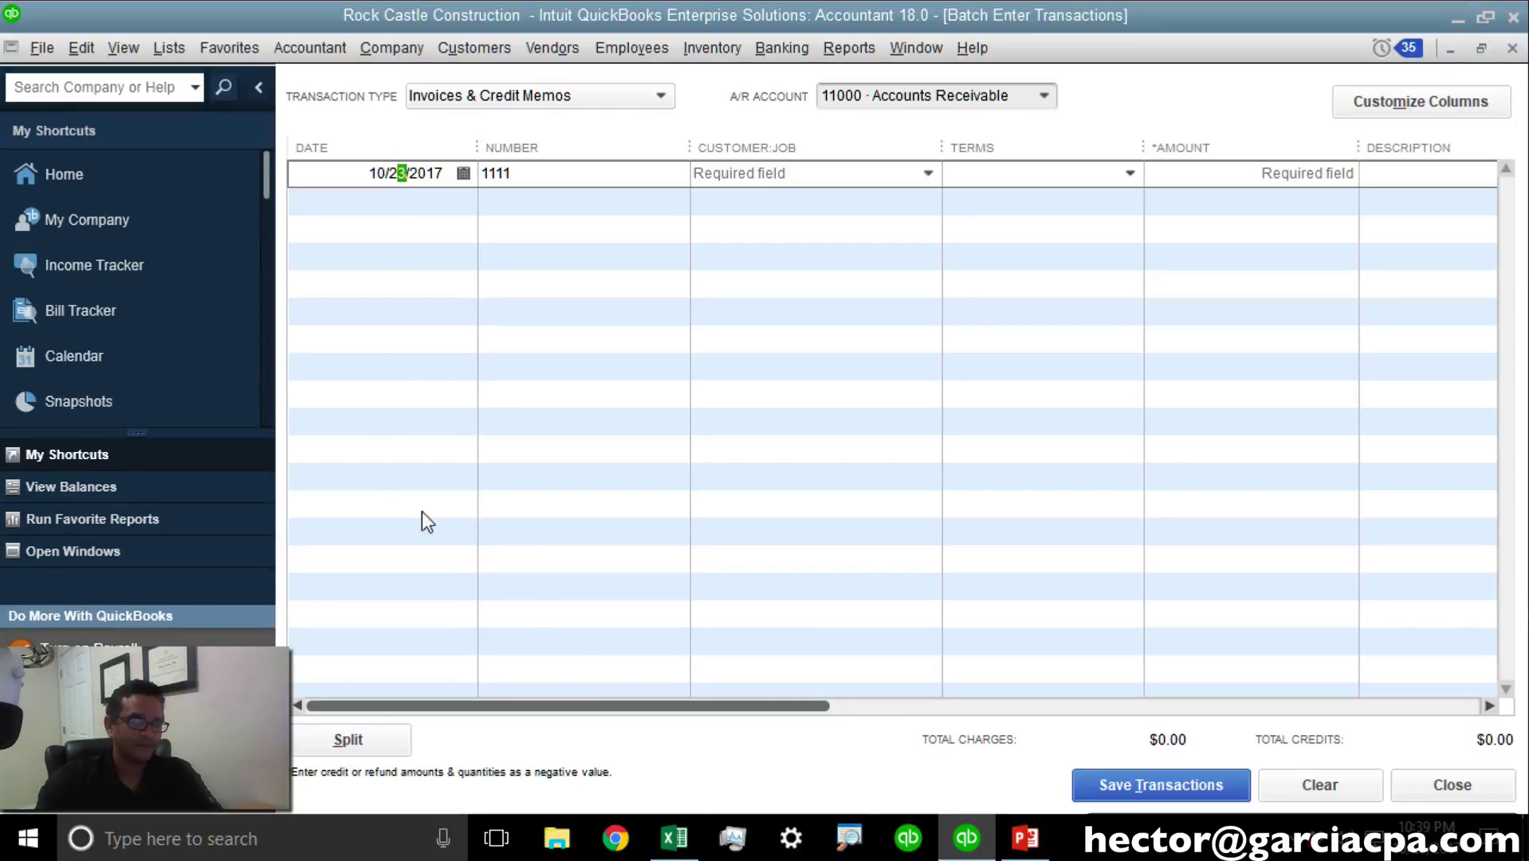
click(674, 837)
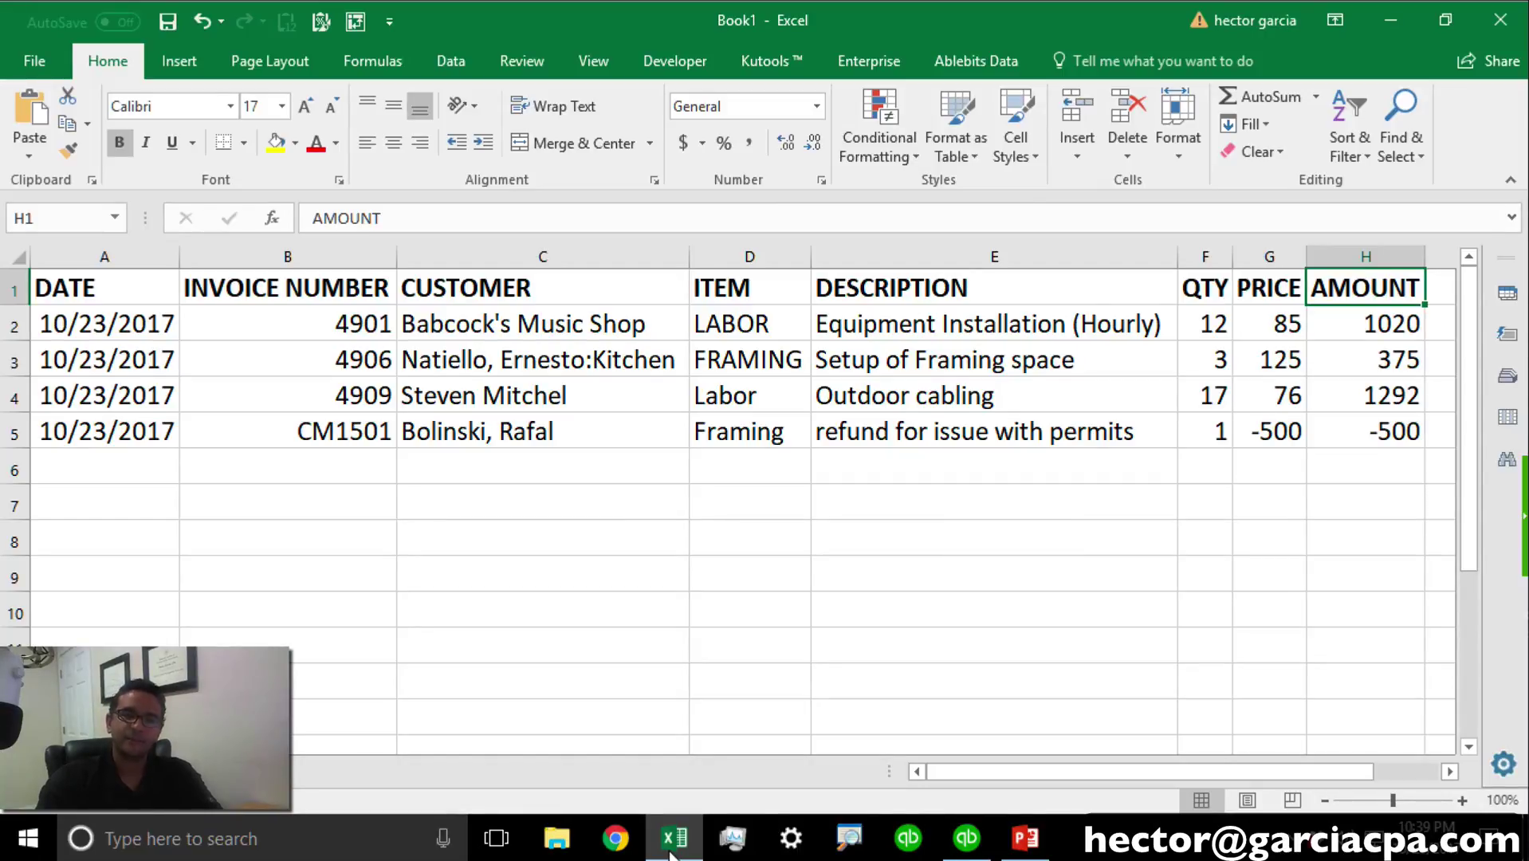
click(966, 839)
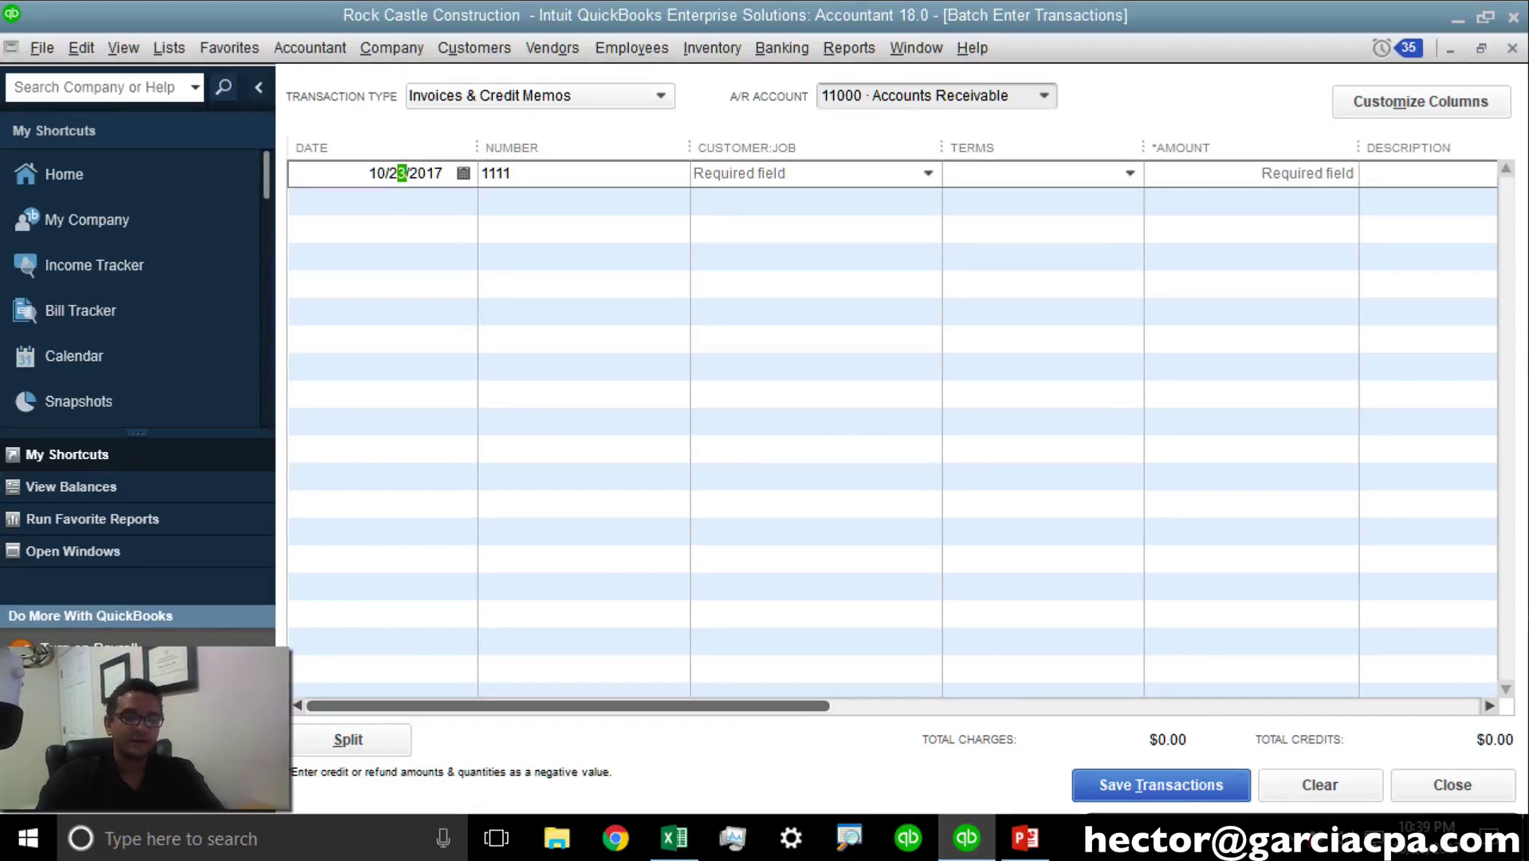
Step: In Customize Columns, remove the Terms column from the batch grid
click(1459, 90)
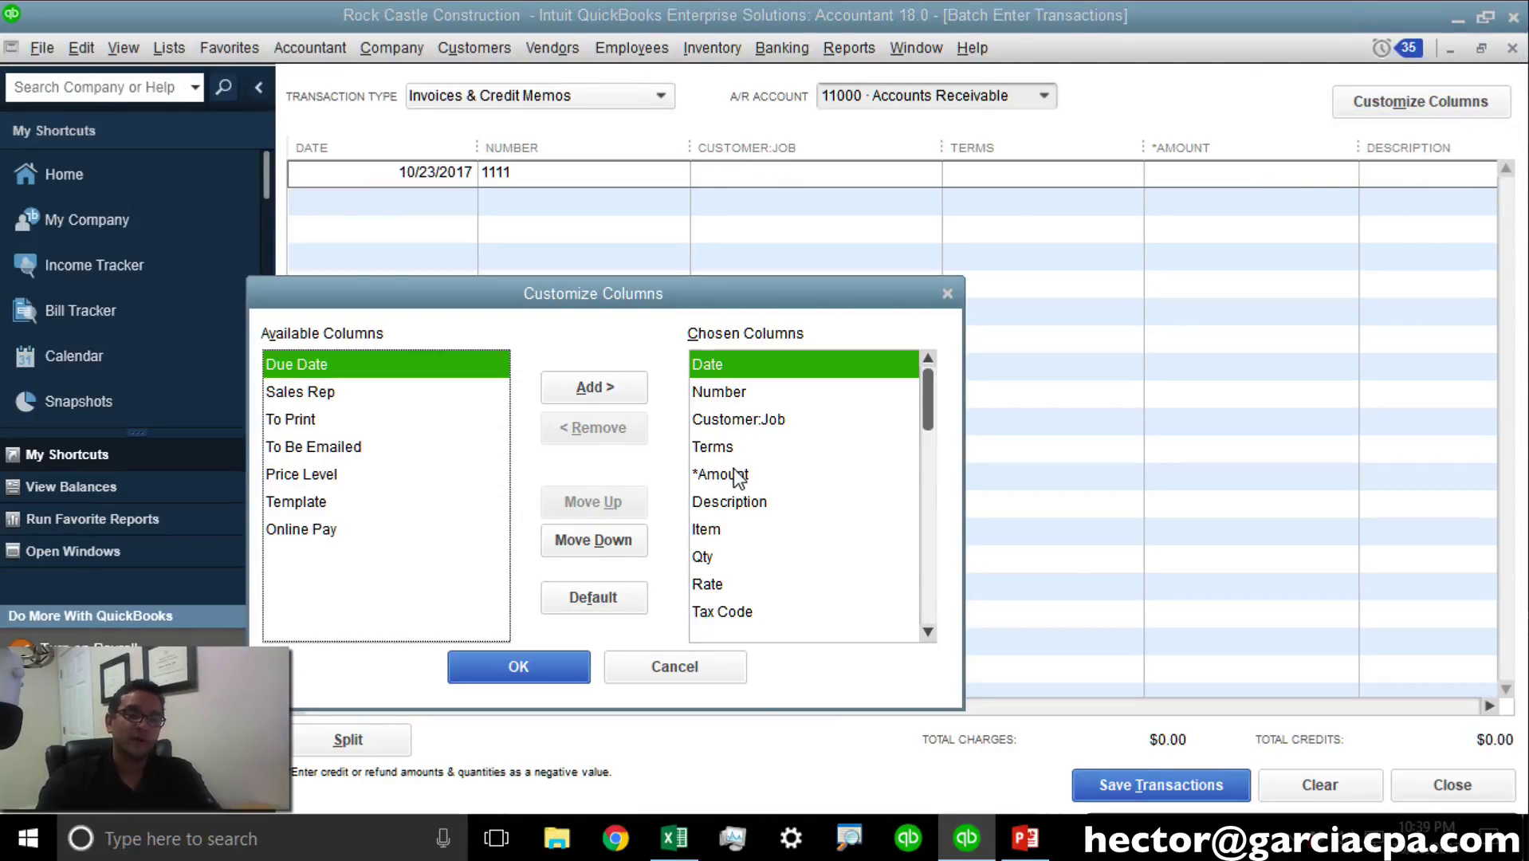
click(726, 366)
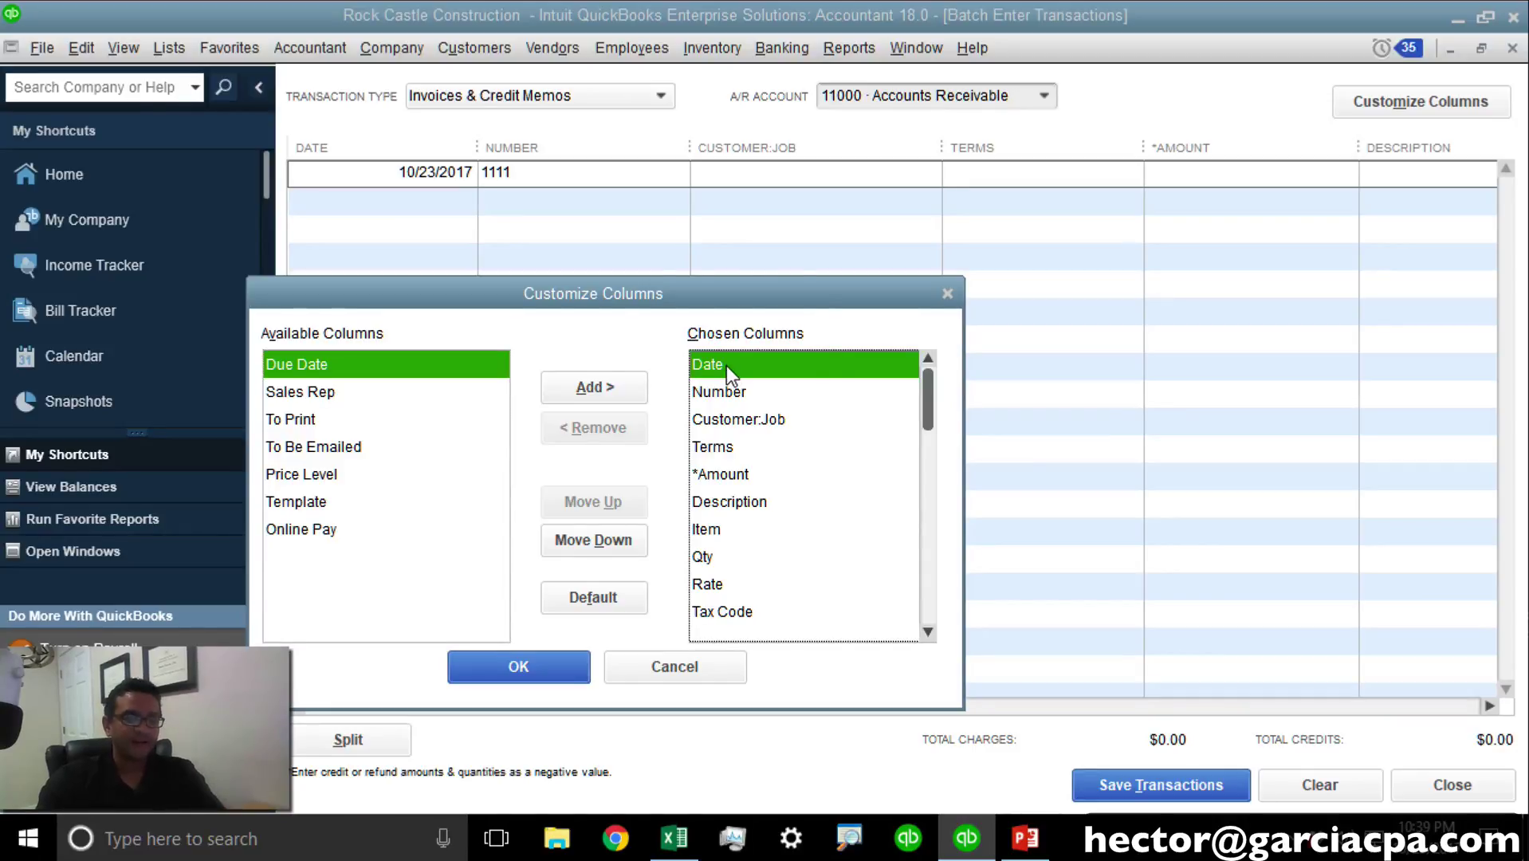
click(761, 400)
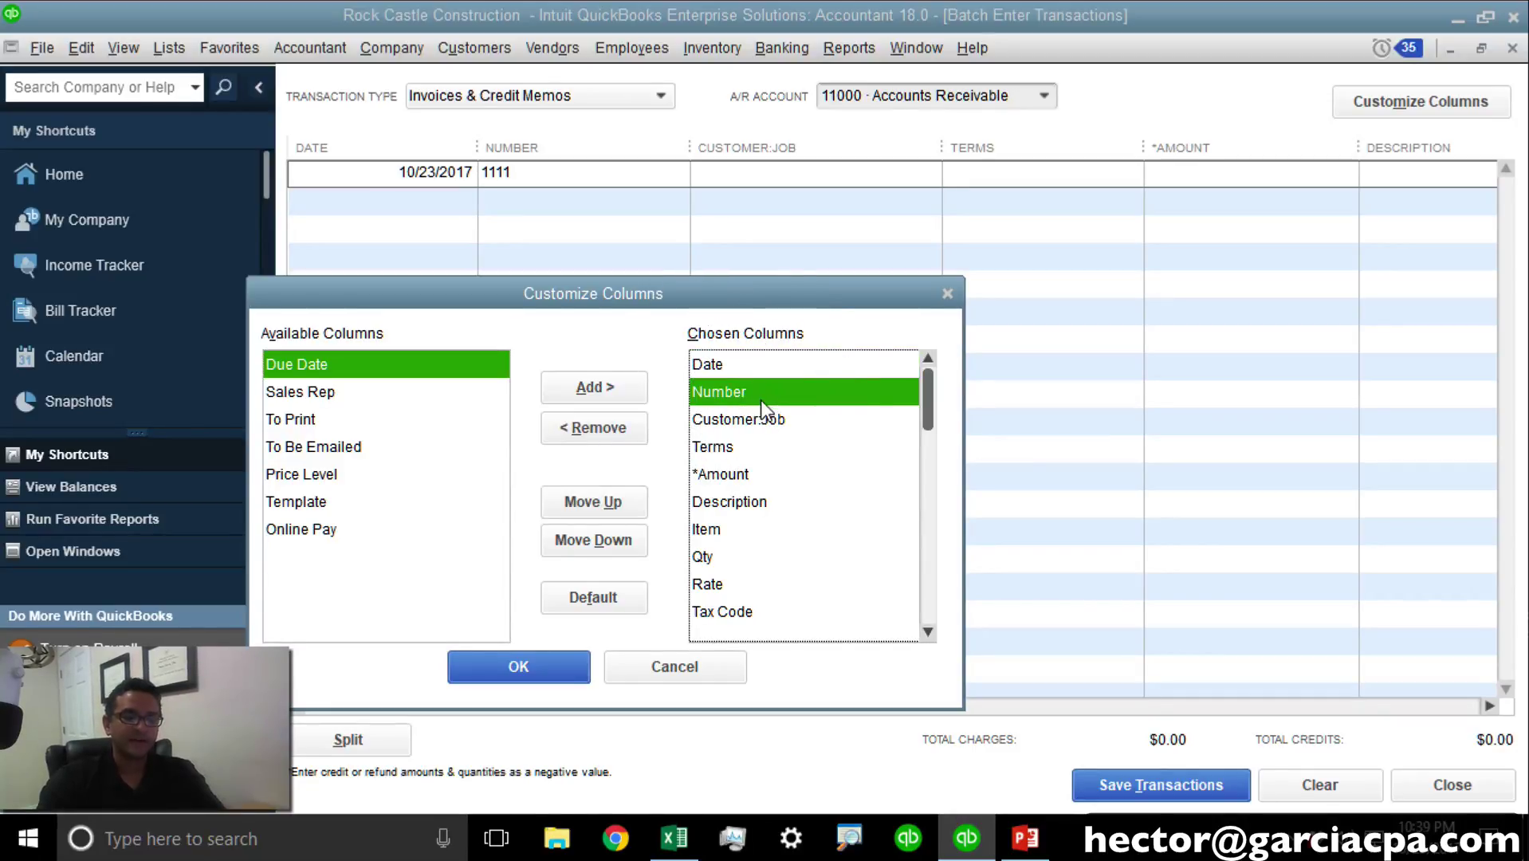
click(767, 420)
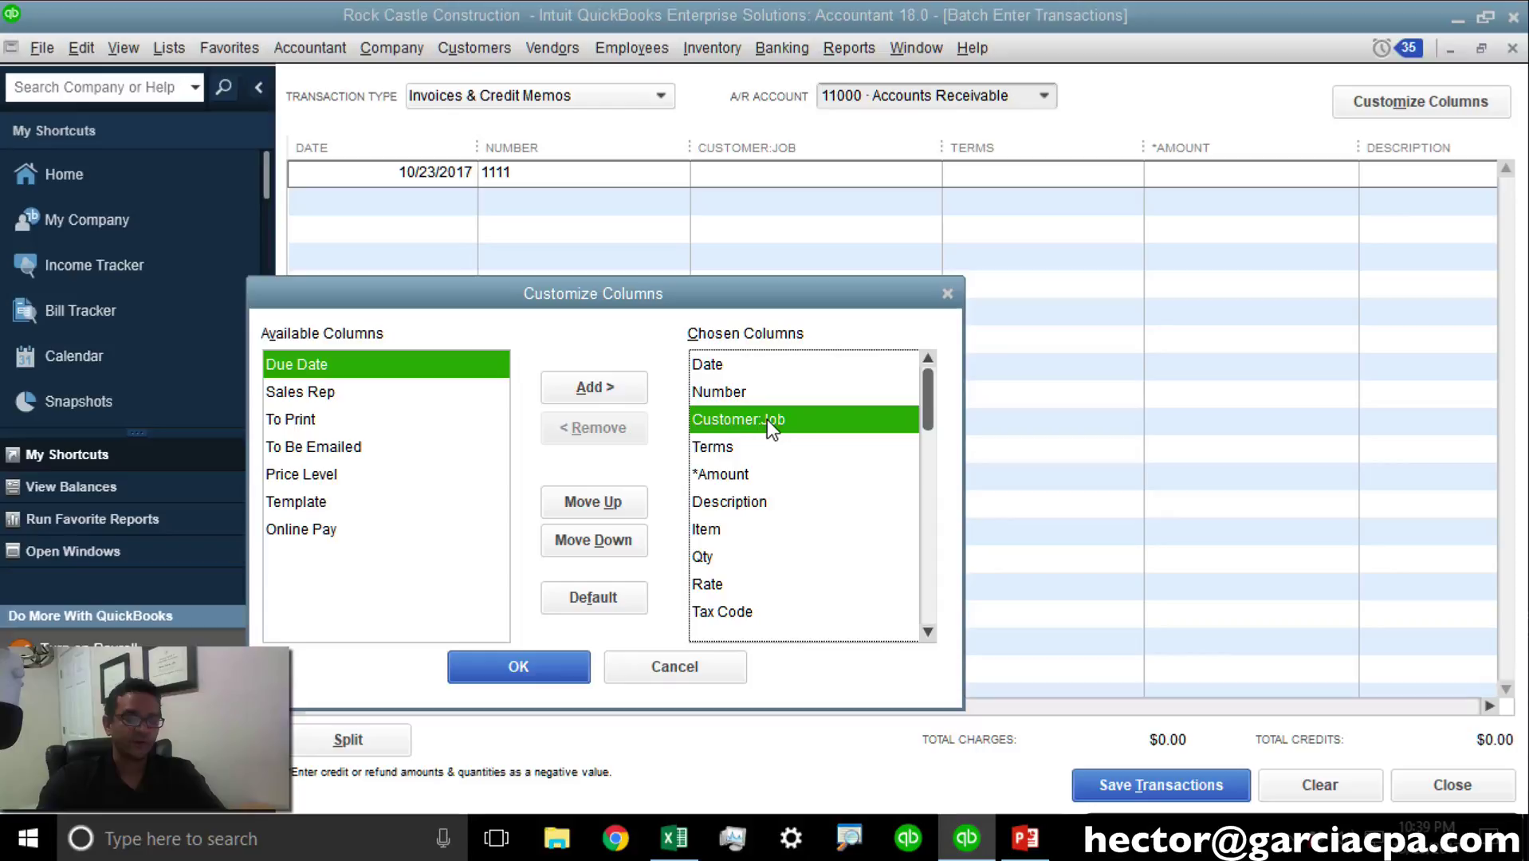
click(742, 440)
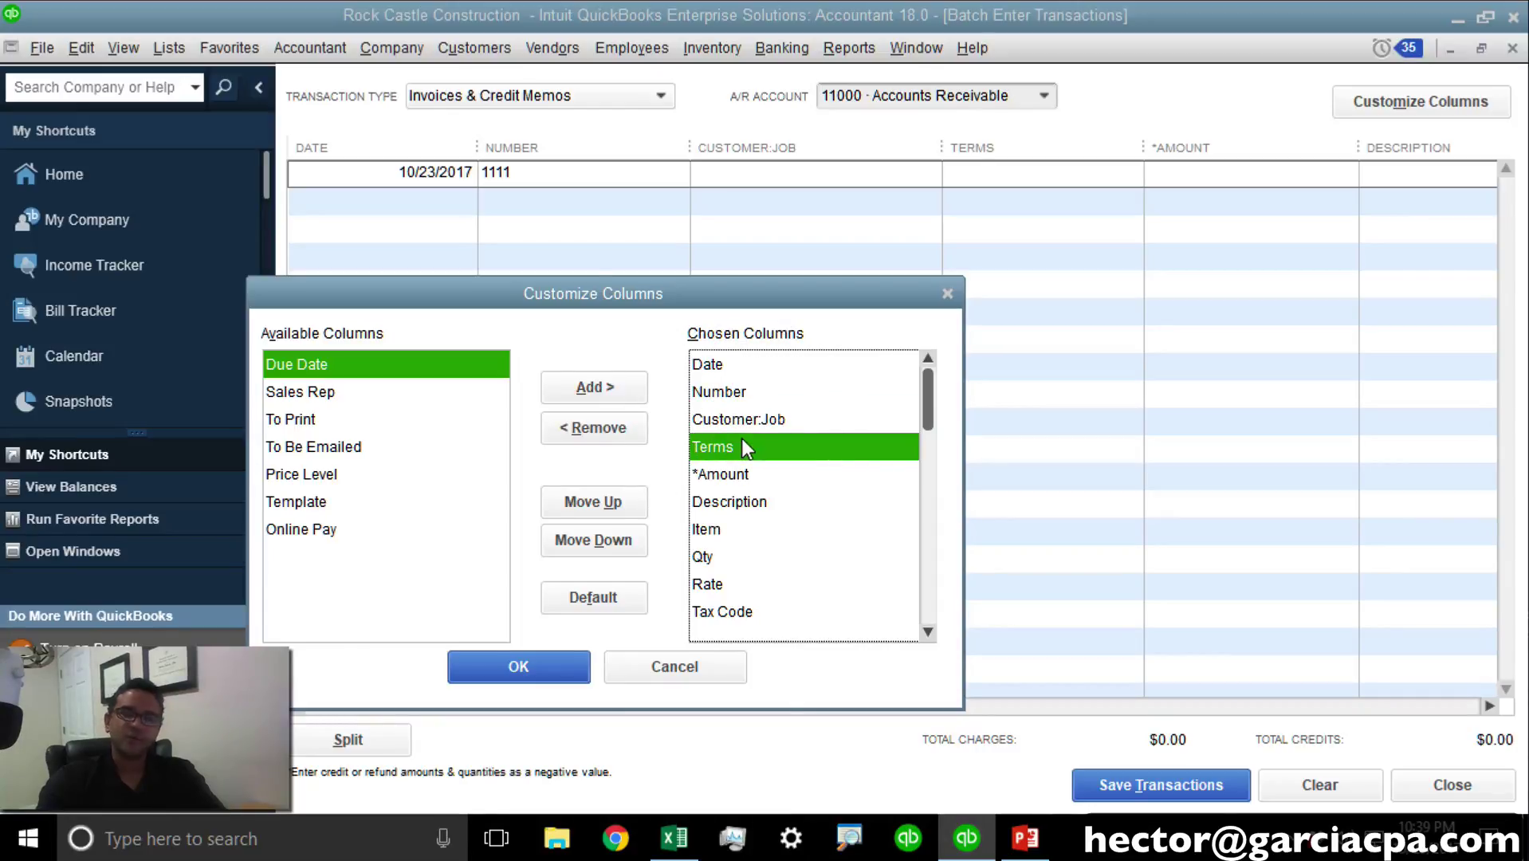
click(616, 415)
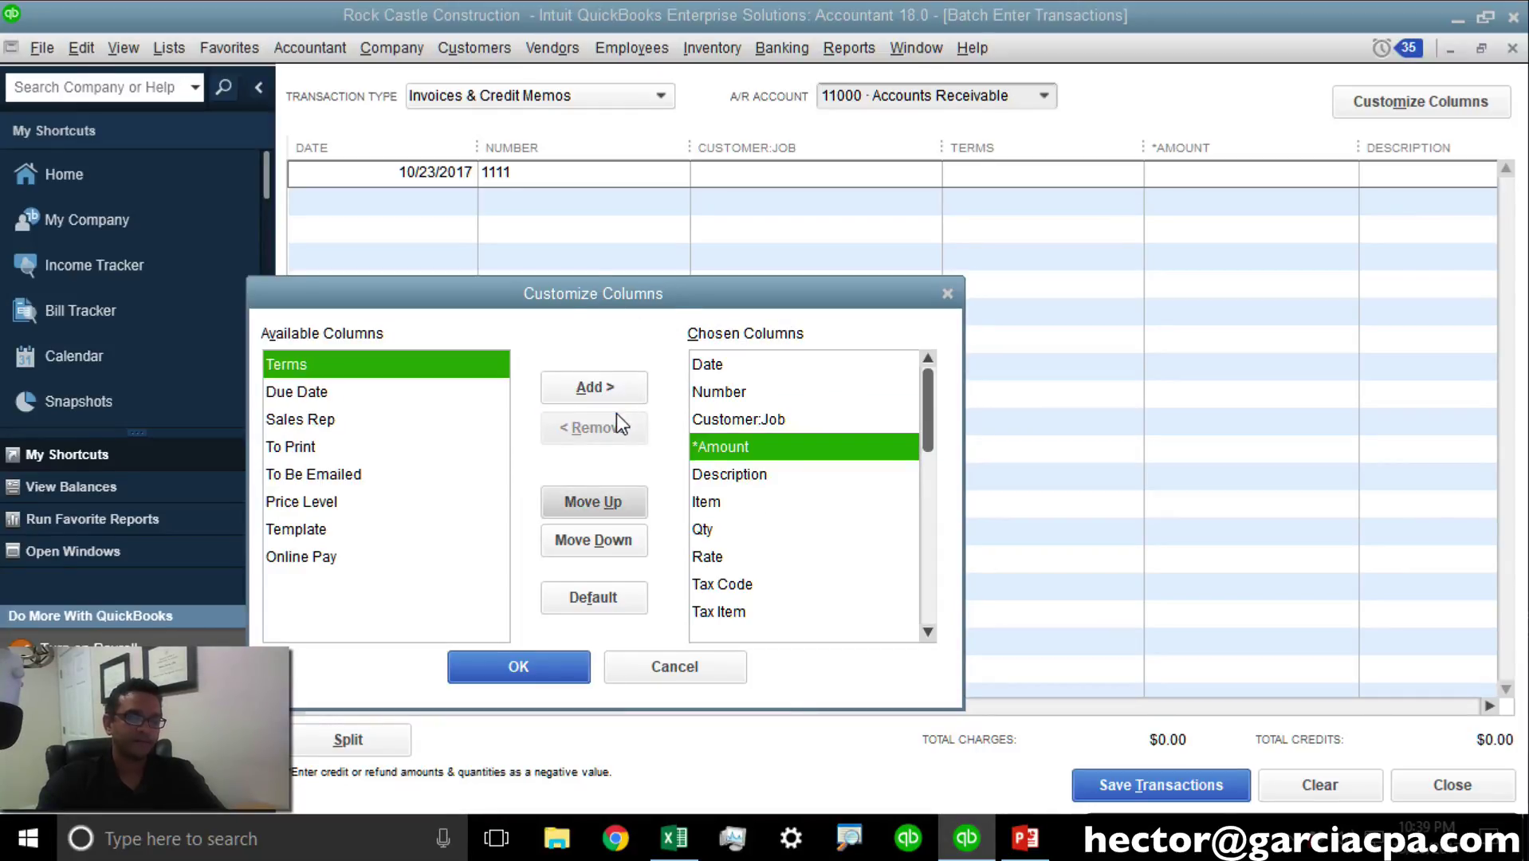
Step: Review the remaining chosen columns from Description through Tax Amount and Total
click(768, 464)
click(737, 500)
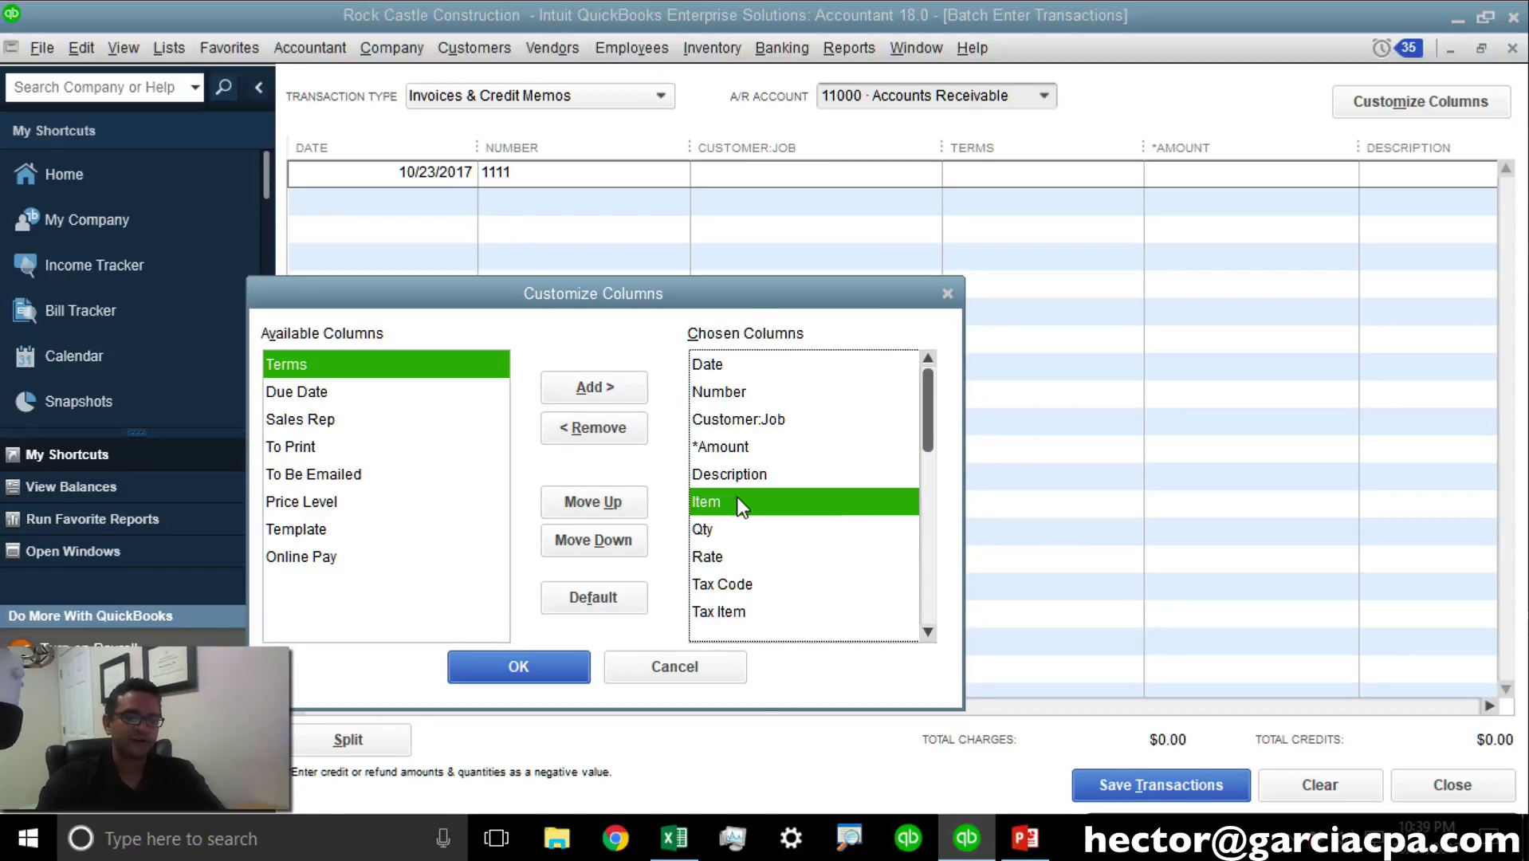
click(725, 530)
click(724, 535)
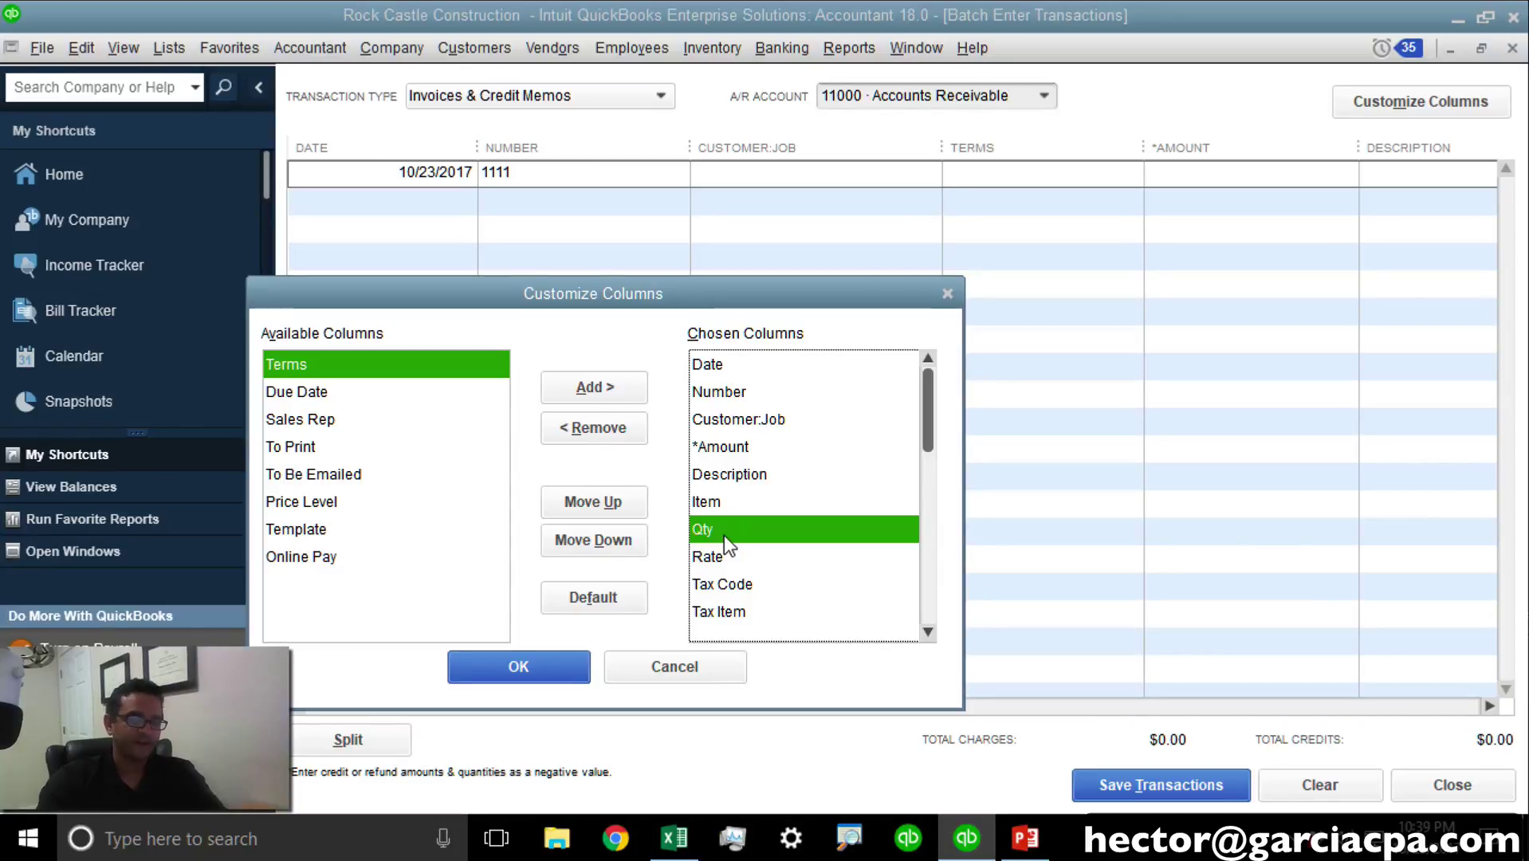
click(748, 558)
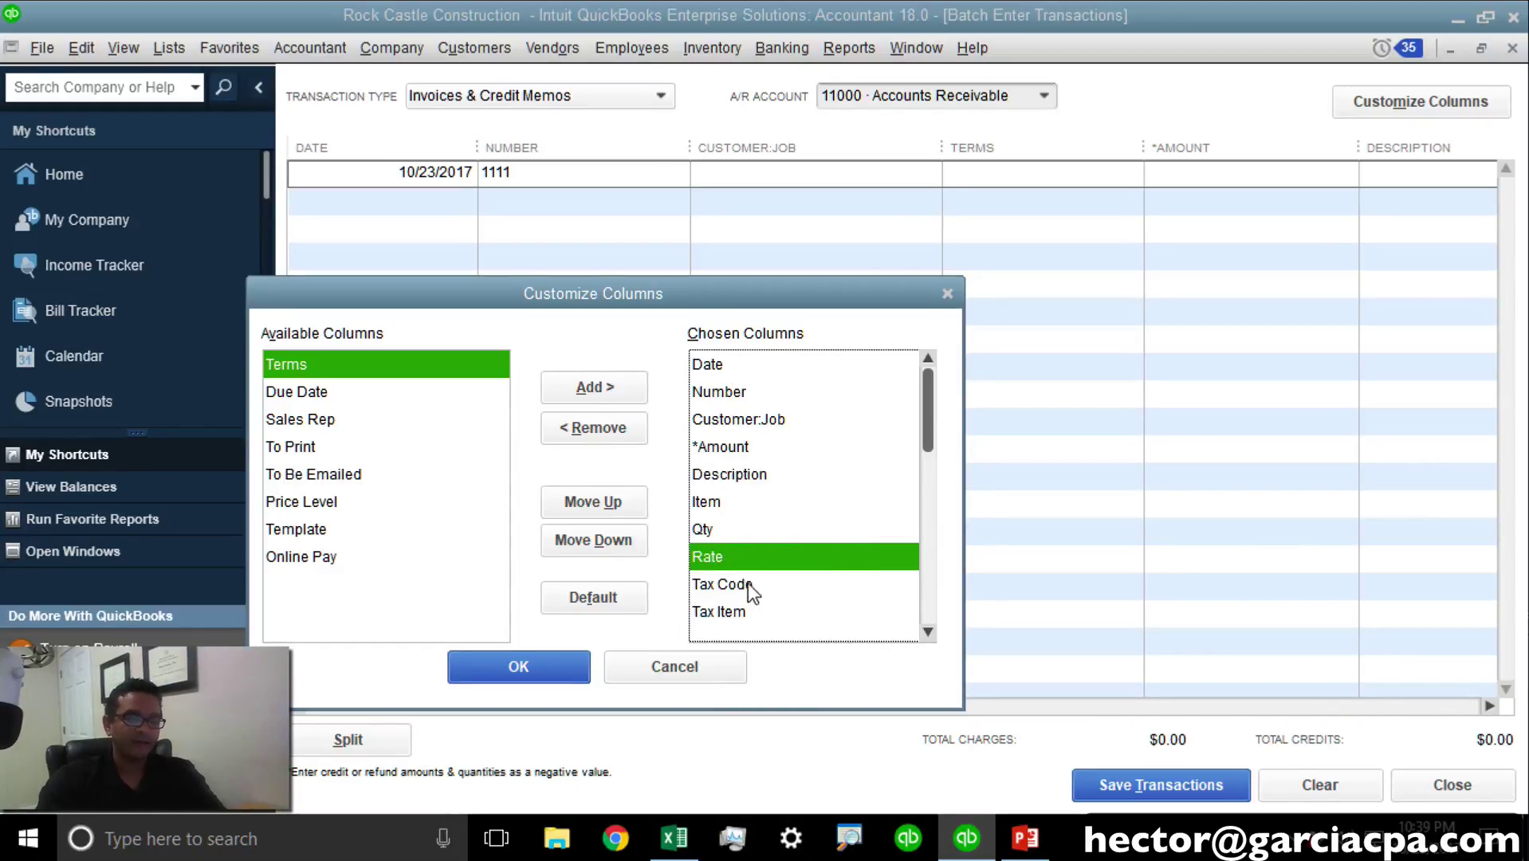
click(748, 582)
click(744, 606)
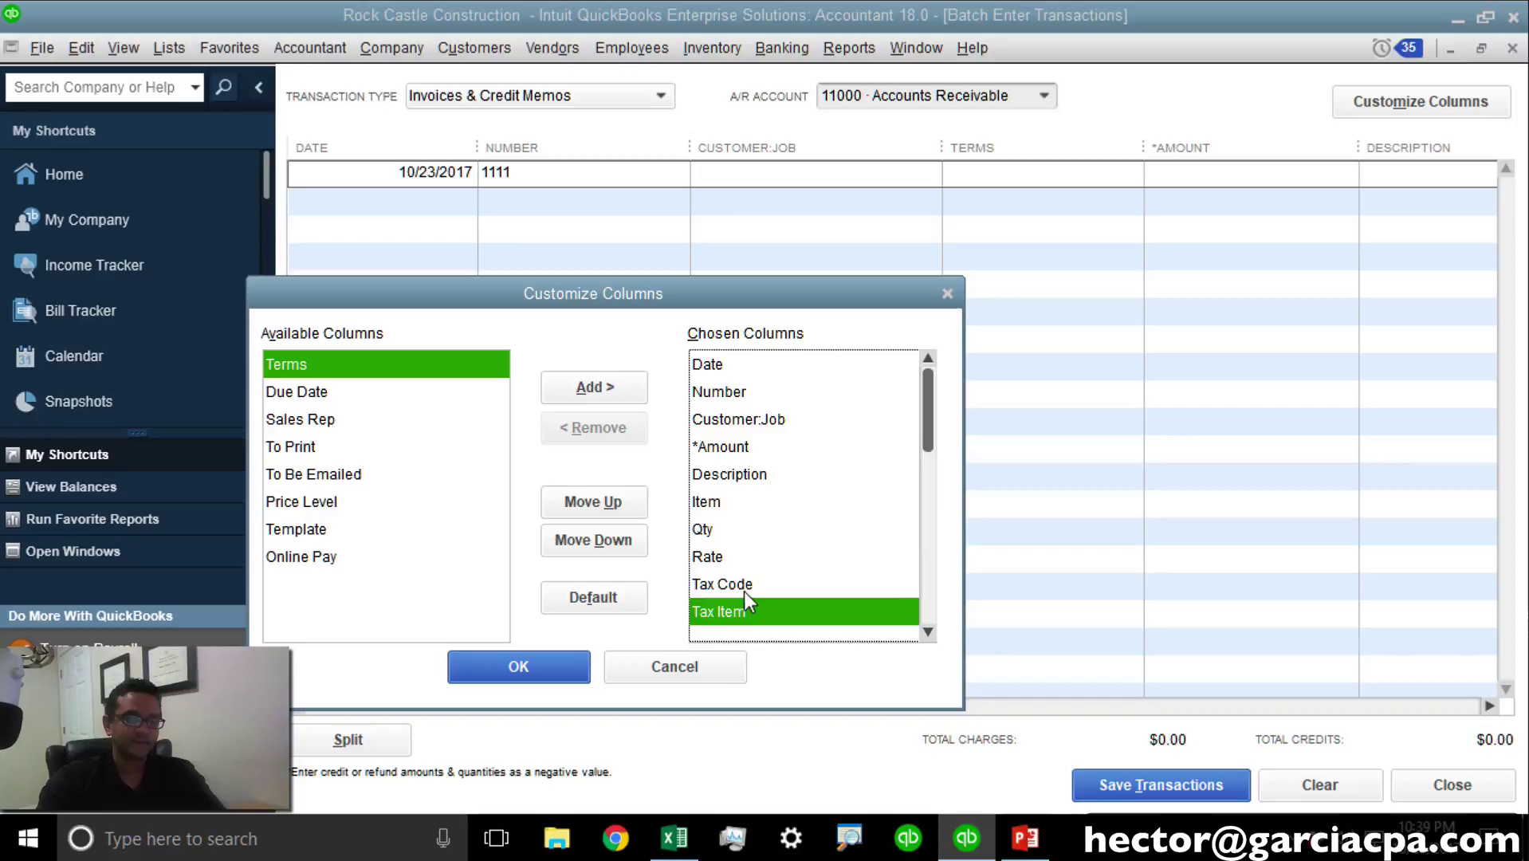
click(745, 587)
click(741, 612)
click(928, 574)
click(728, 586)
click(722, 610)
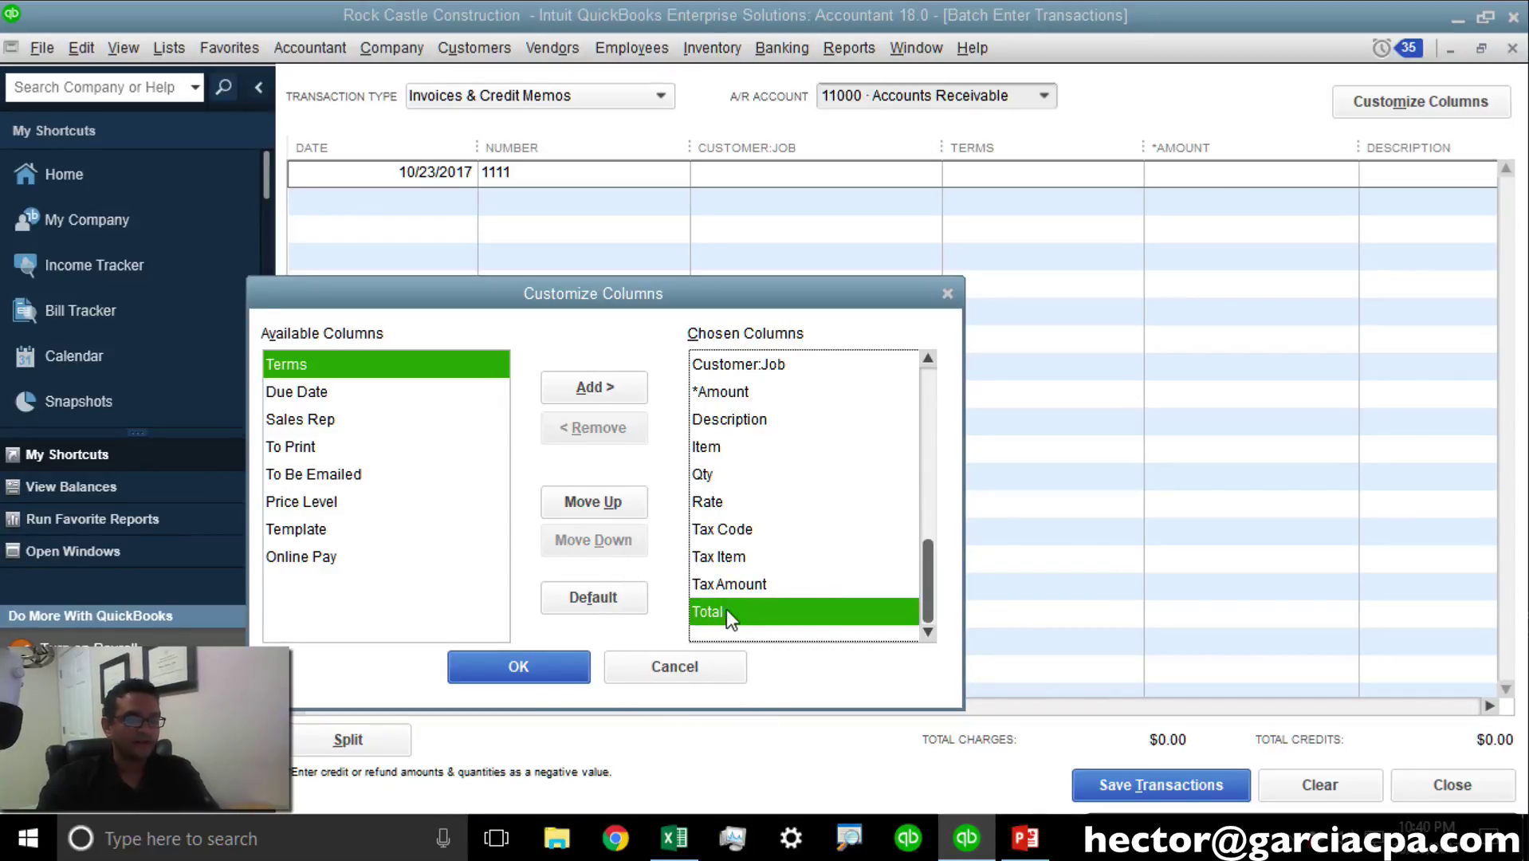
Step: Move Total up three places so it sits directly below Rate
click(614, 506)
click(613, 506)
click(613, 507)
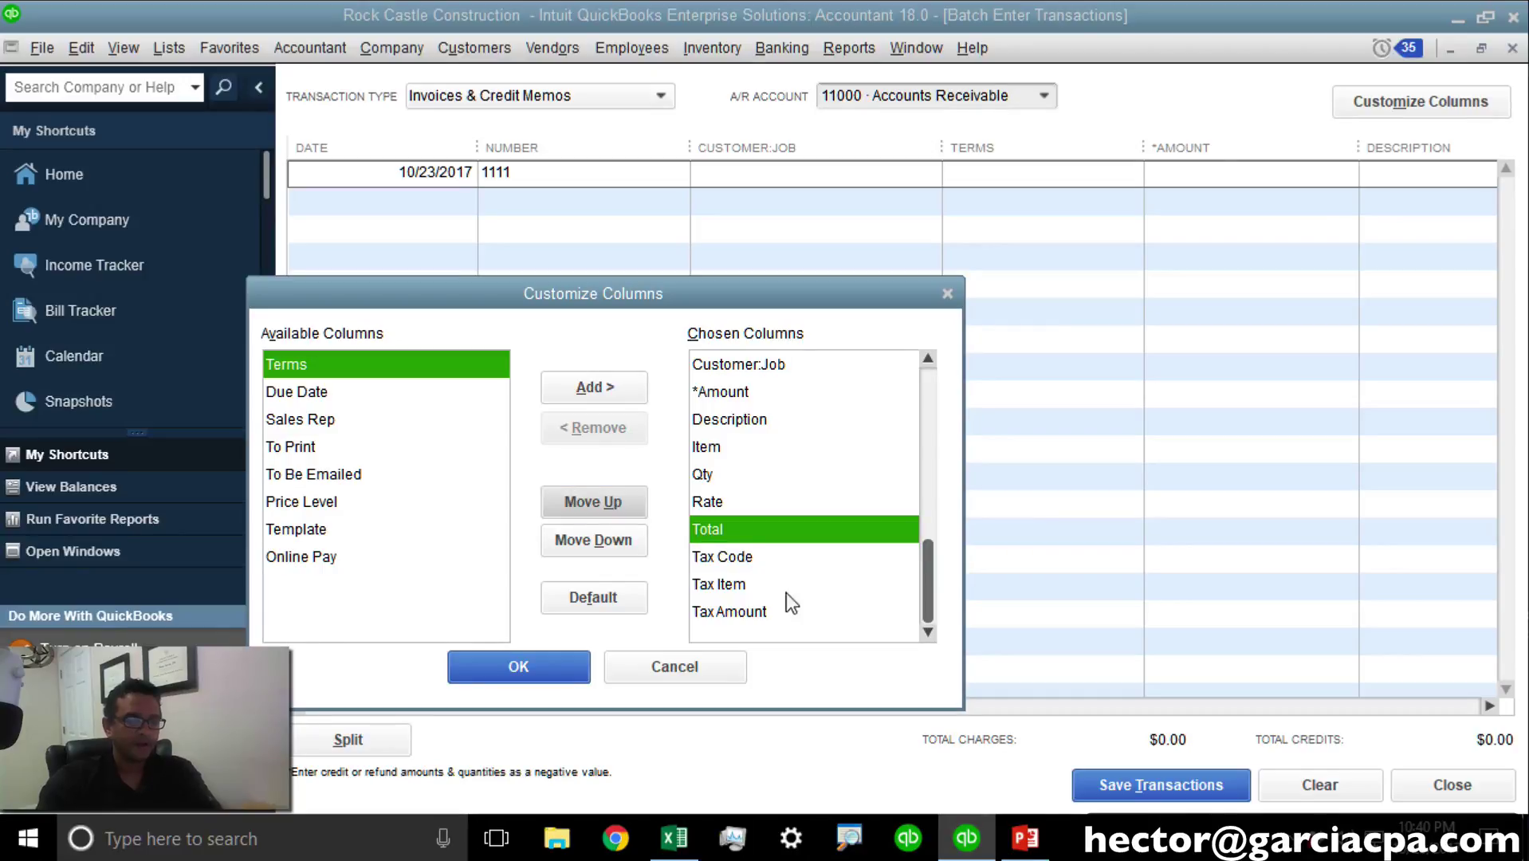
click(718, 469)
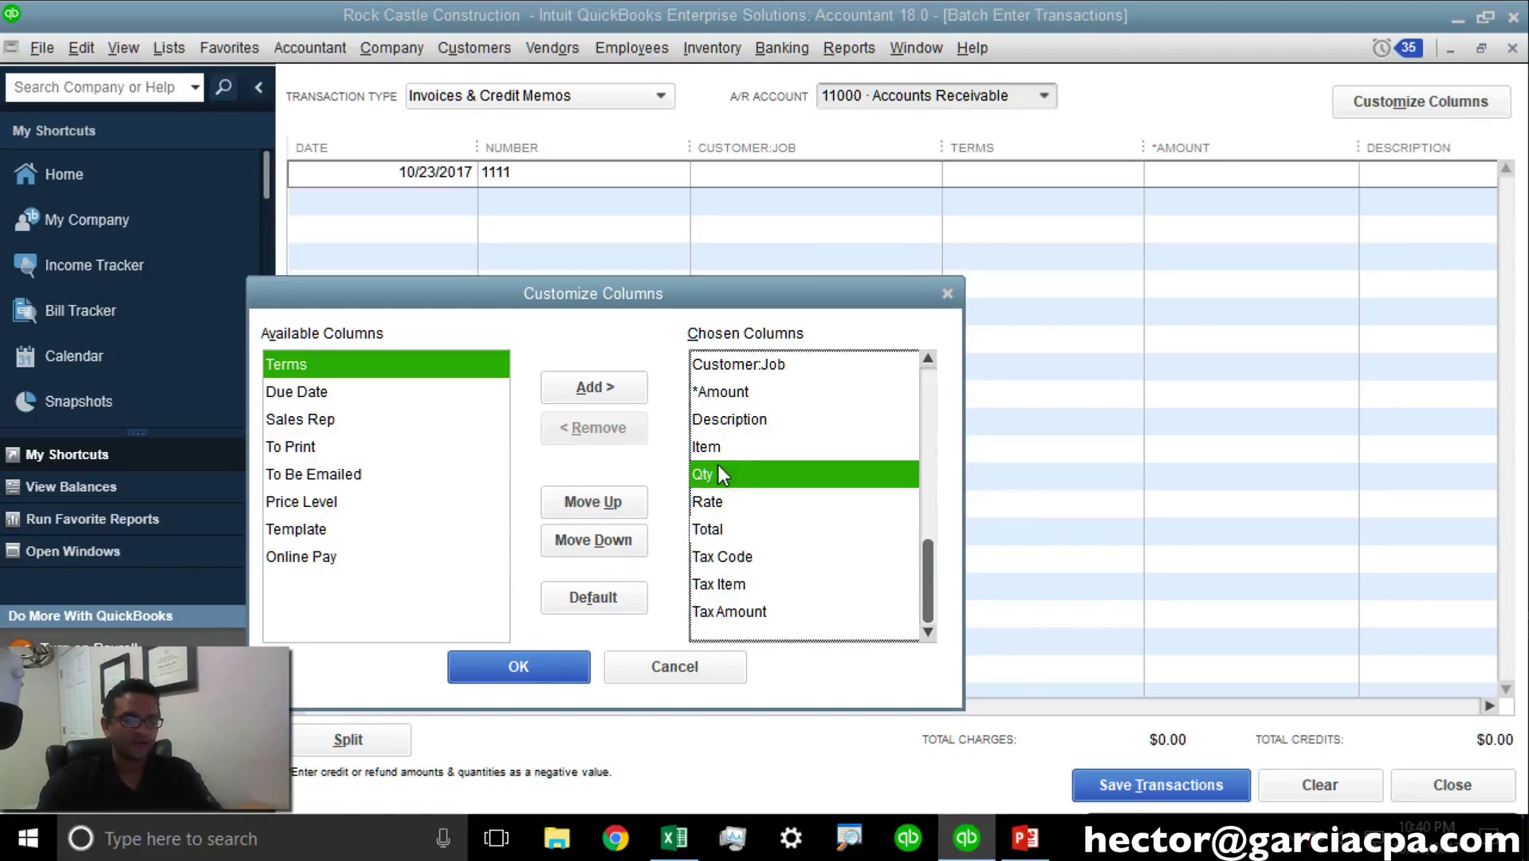
click(726, 501)
click(727, 525)
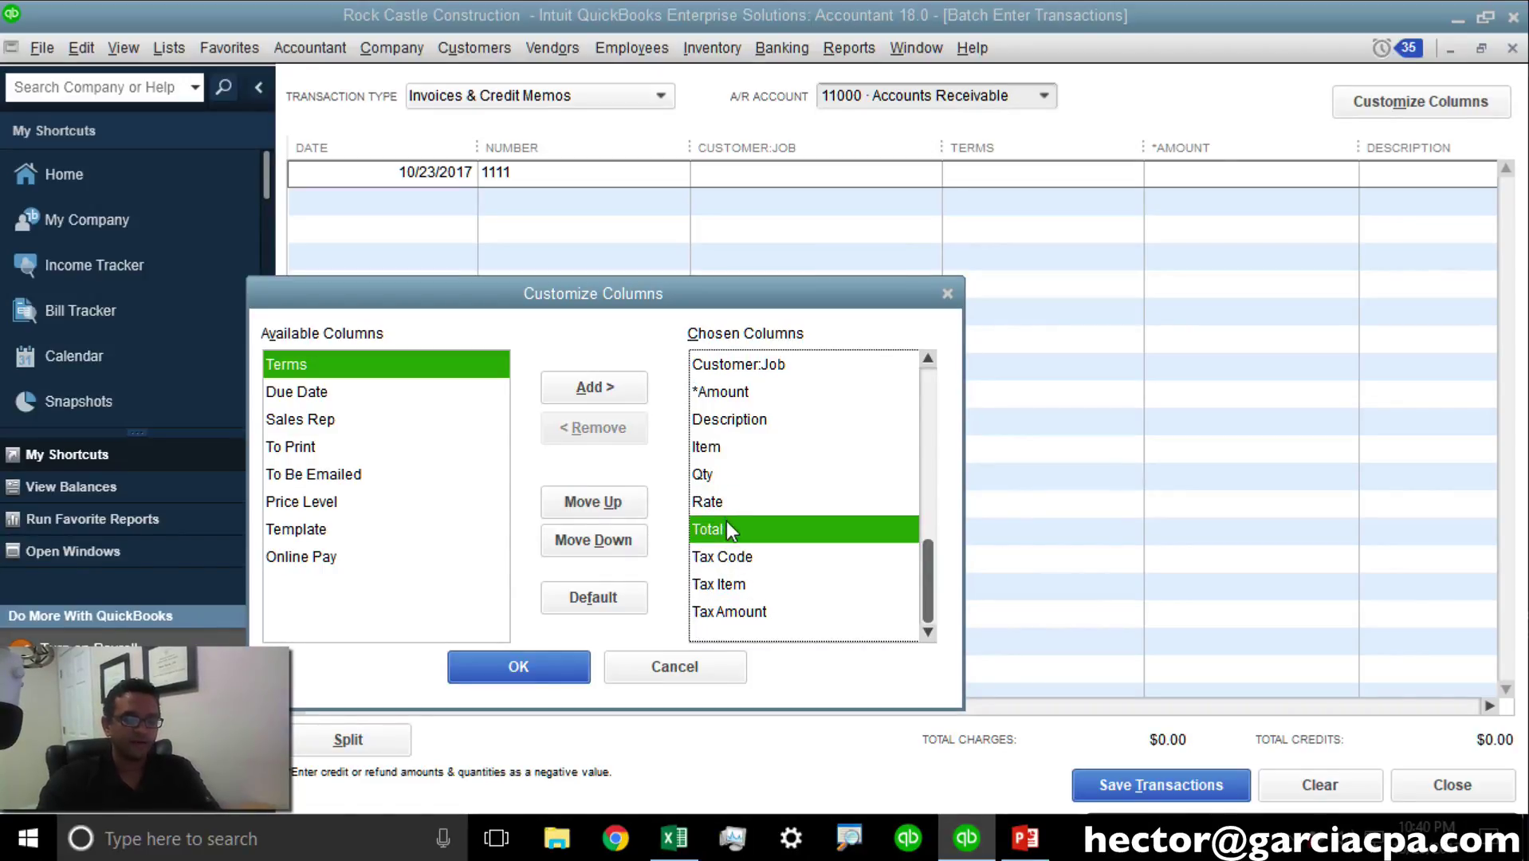
click(744, 563)
click(747, 584)
click(748, 613)
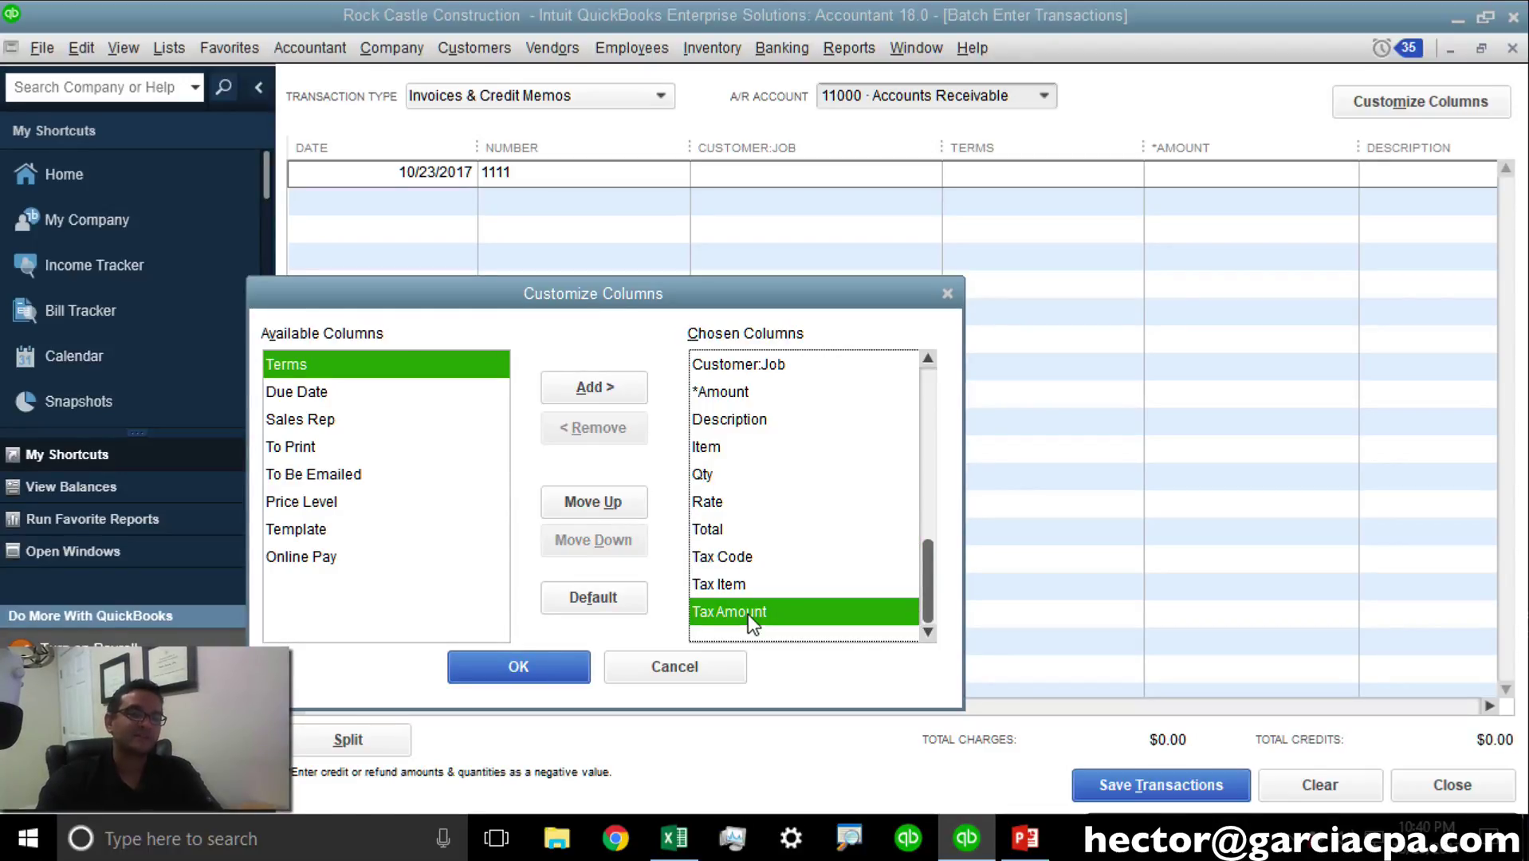
Step: Check the full column order from Date down to Total
scroll(939, 399, up, 2)
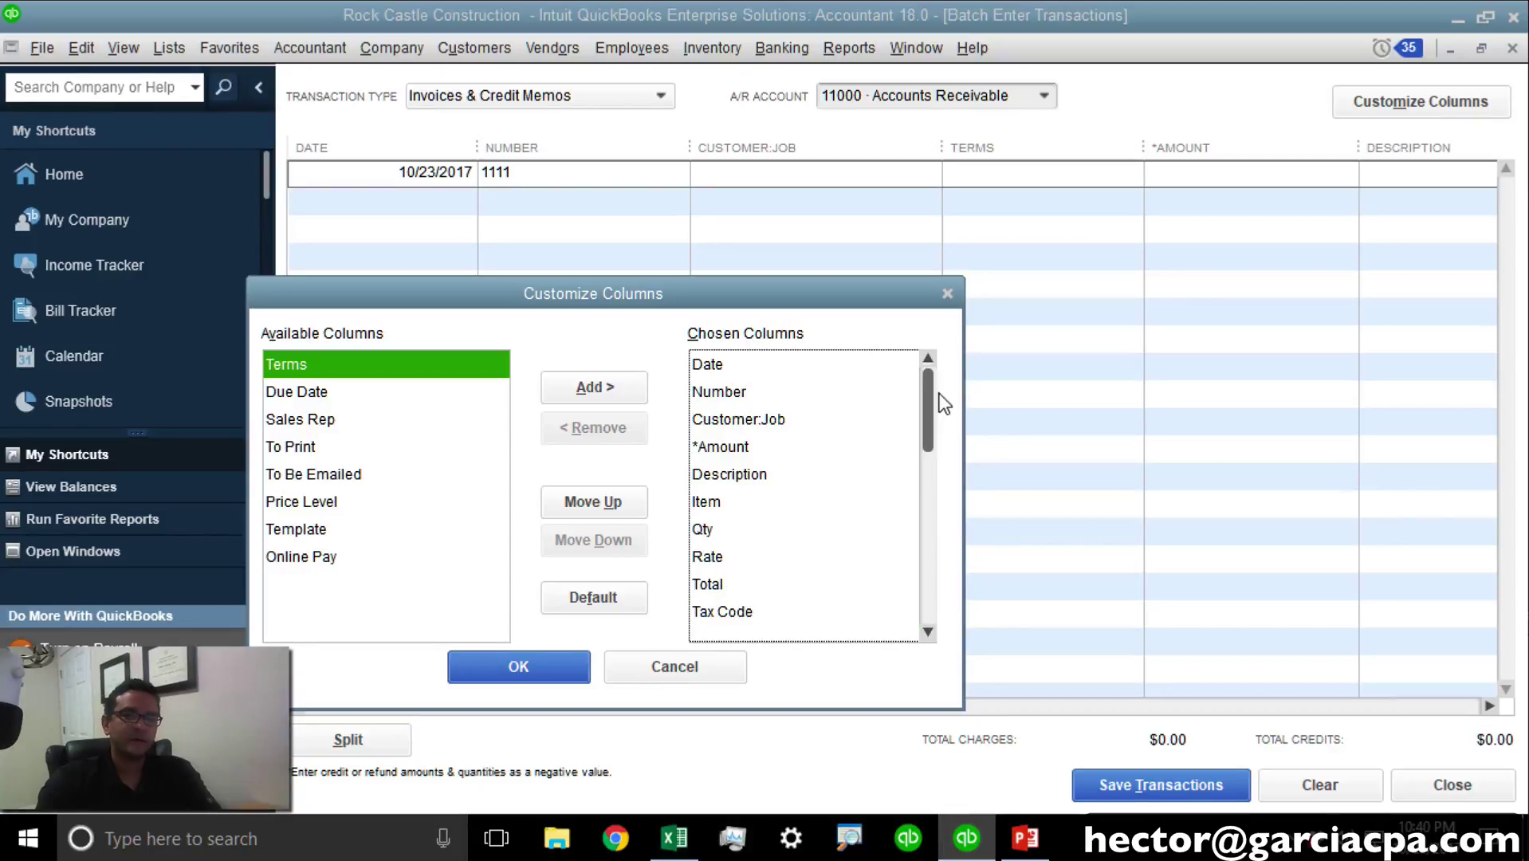
click(743, 368)
click(744, 395)
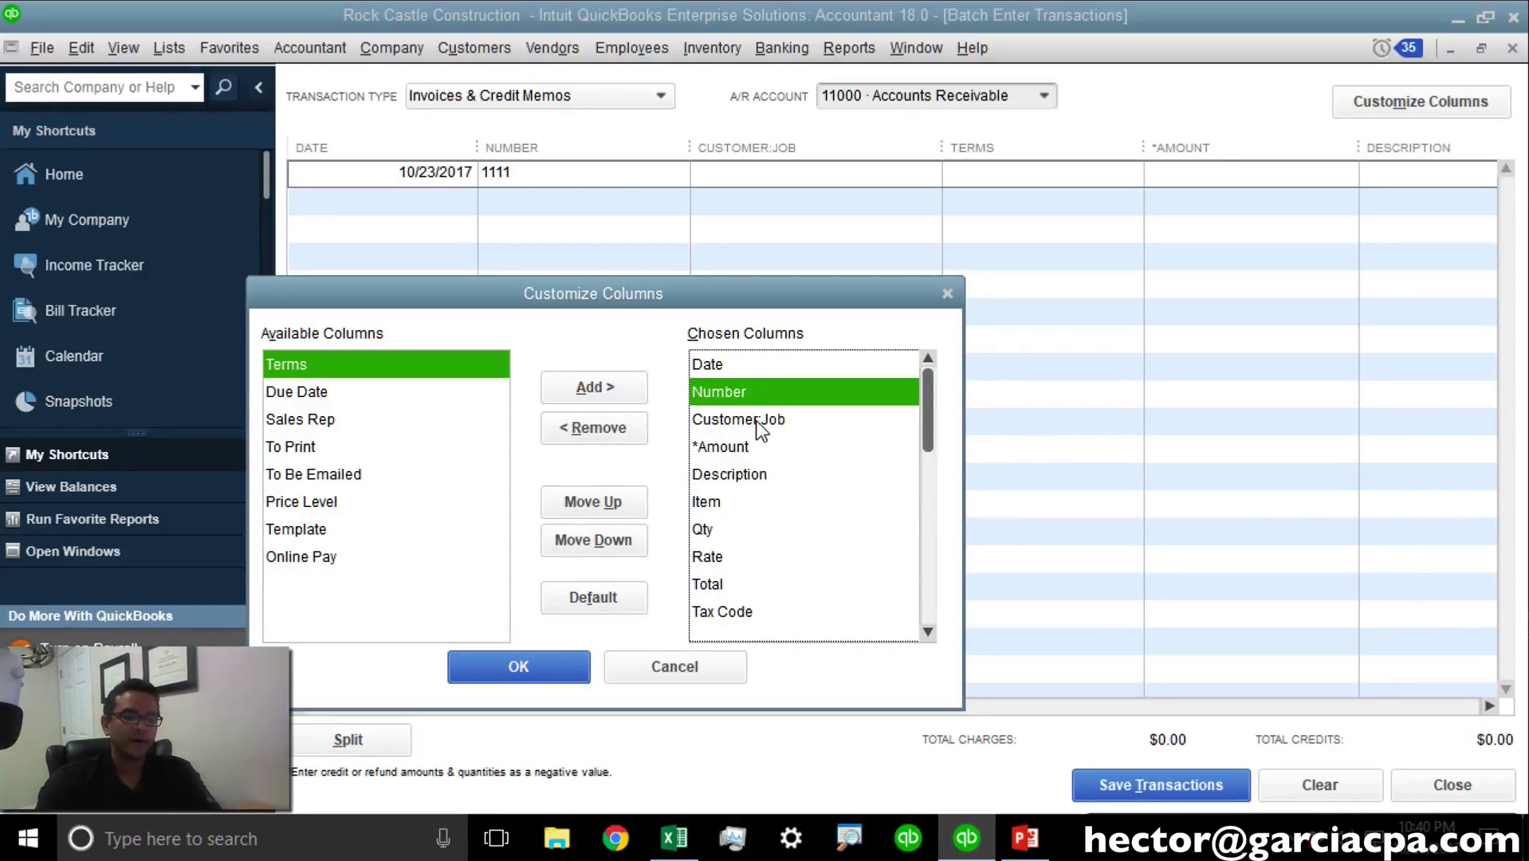
click(760, 423)
click(749, 448)
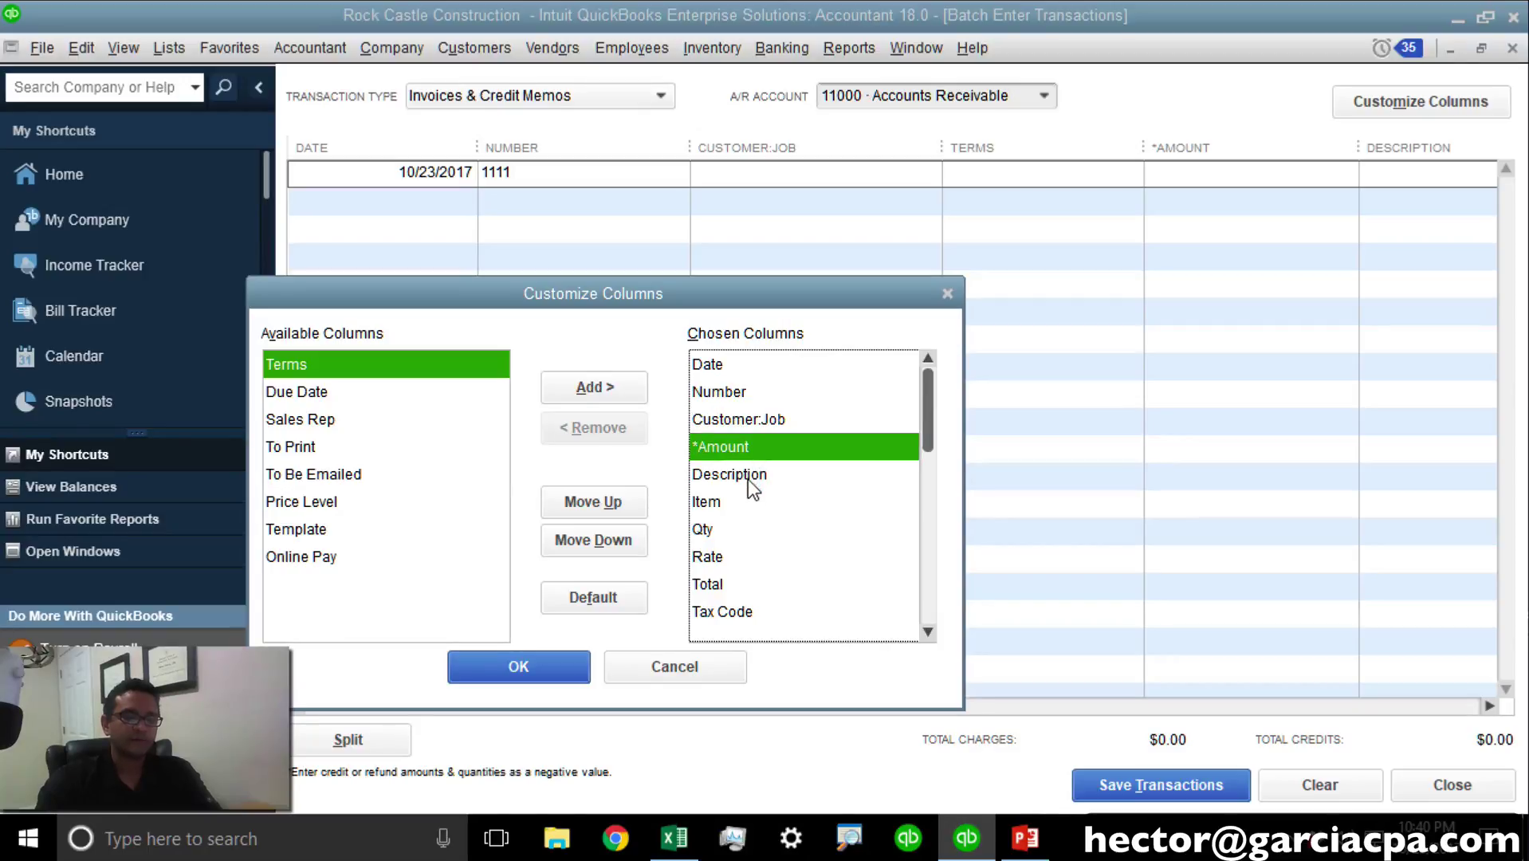
click(748, 480)
click(721, 498)
click(717, 528)
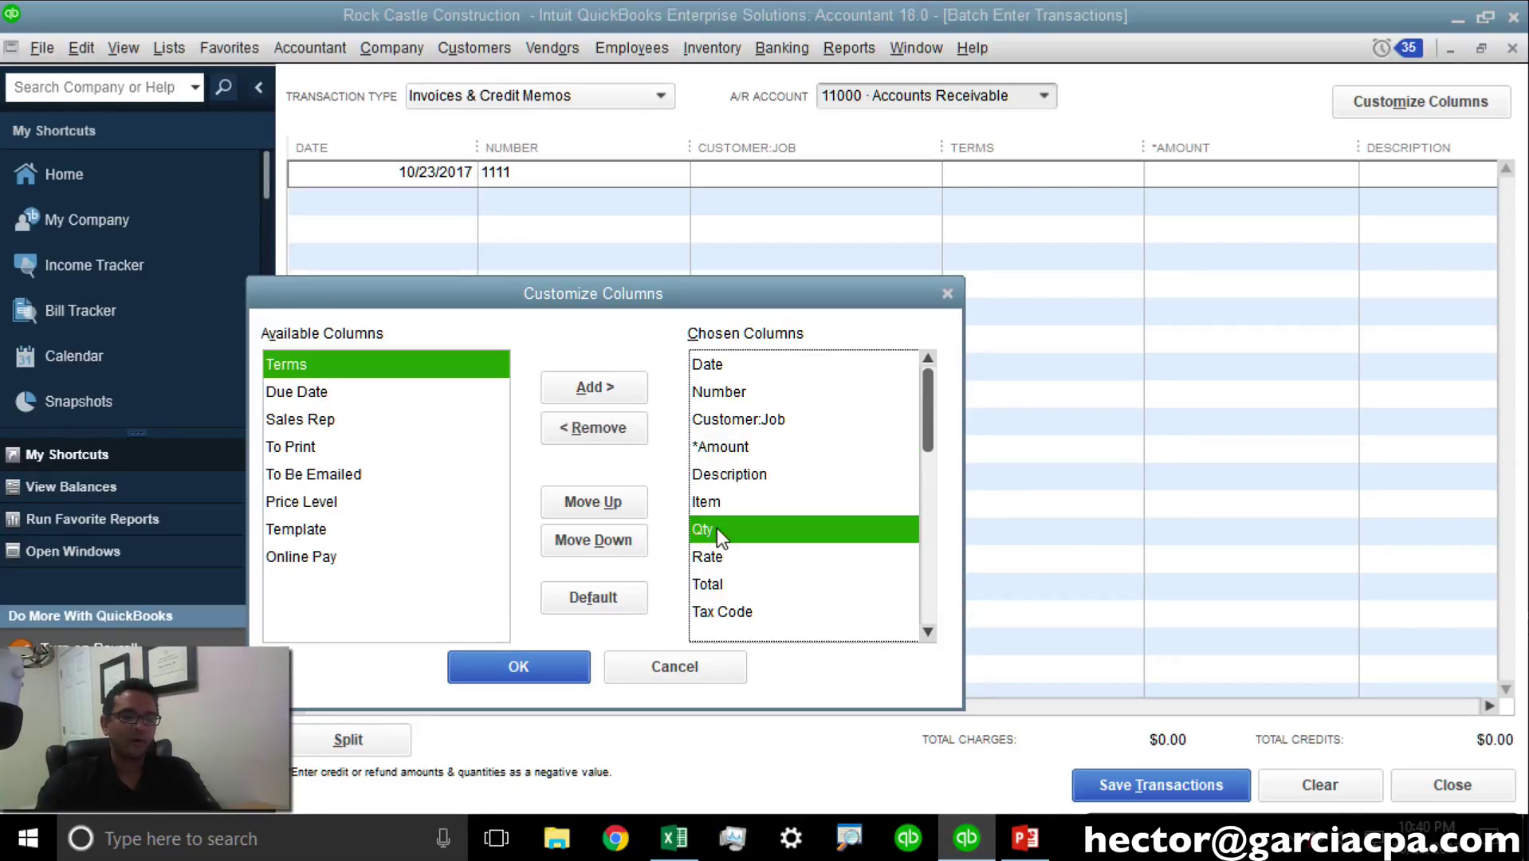
click(722, 562)
click(723, 589)
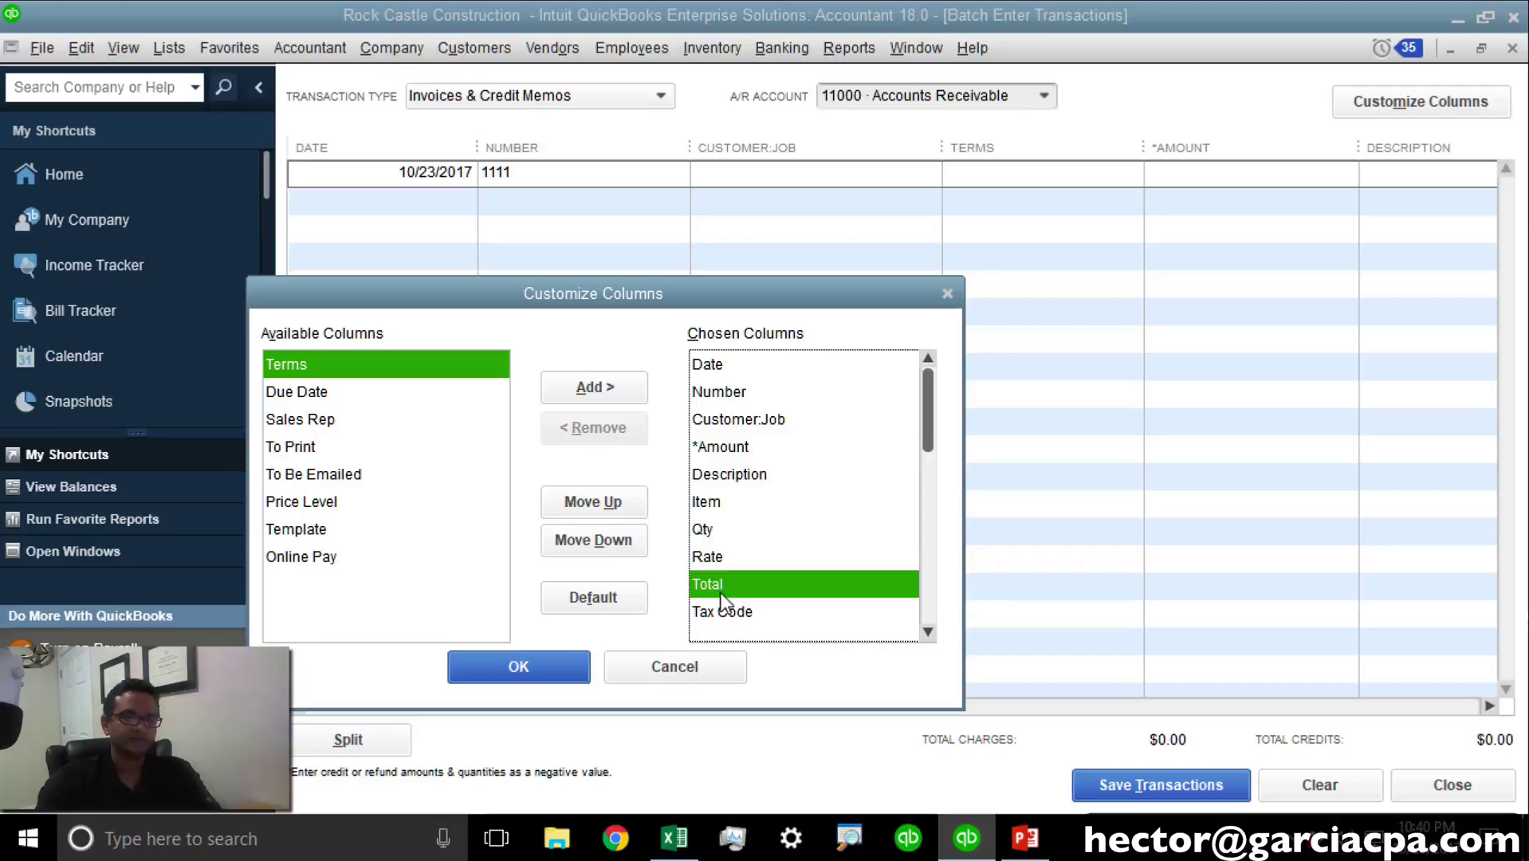
Step: Compare with the Excel headers DATE, INVOICE NUMBER, CUSTOMER, ITEM and DESCRIPTION
click(679, 842)
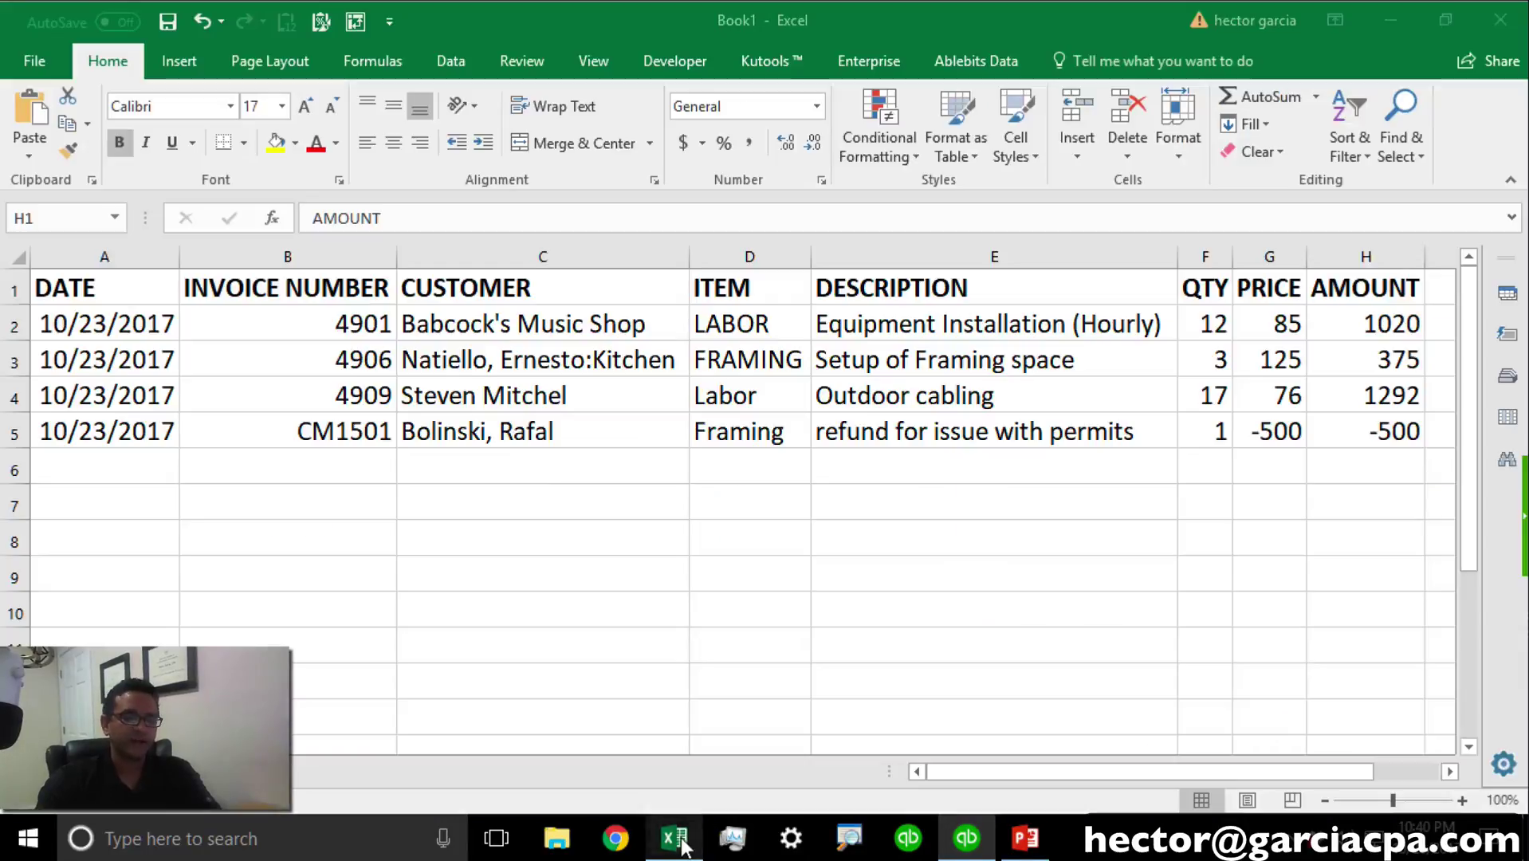
click(120, 276)
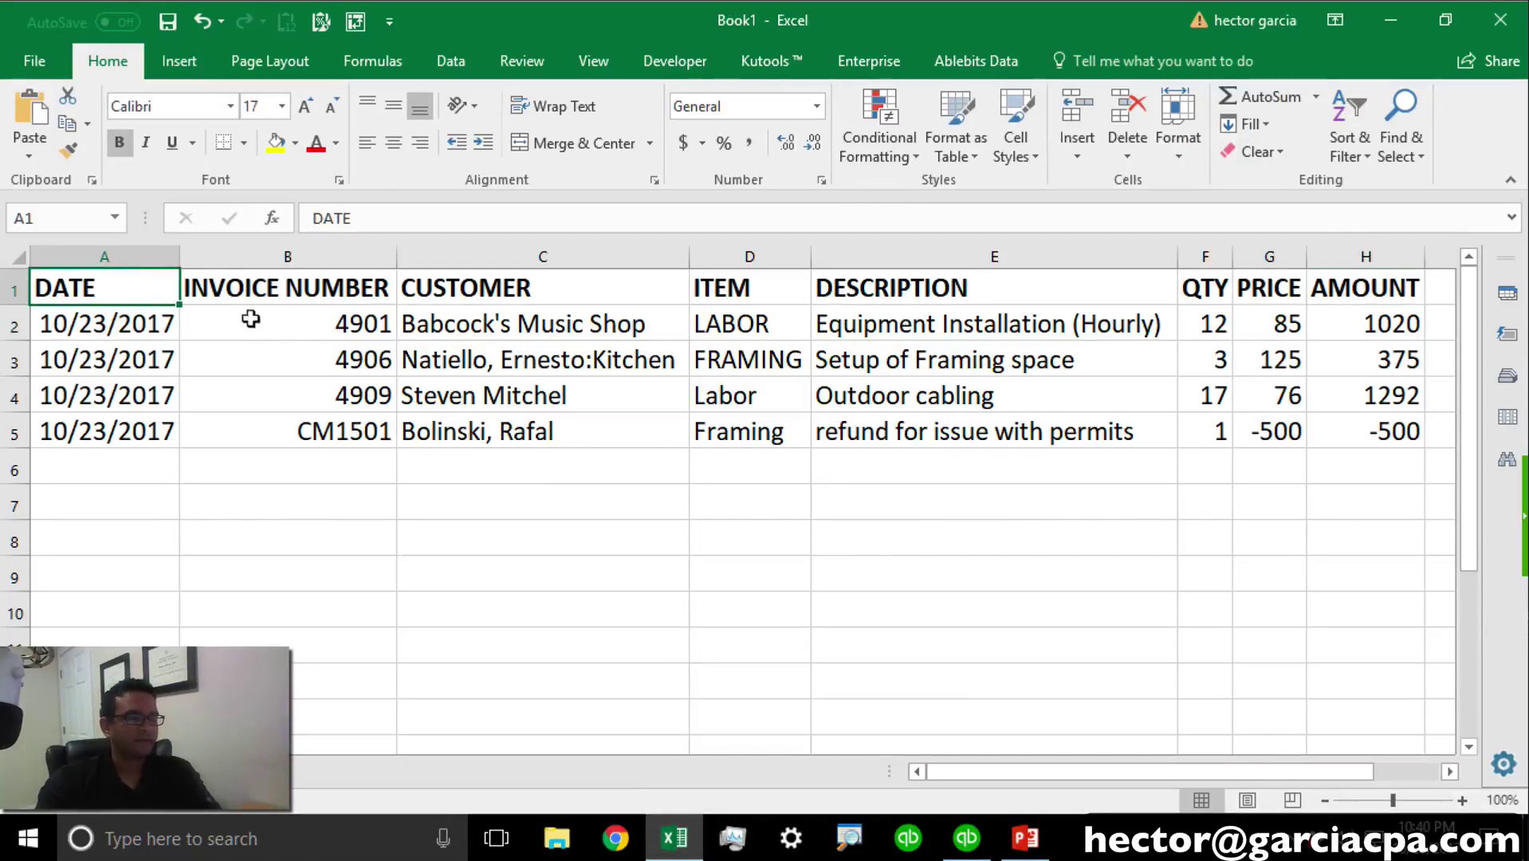
click(303, 288)
click(514, 283)
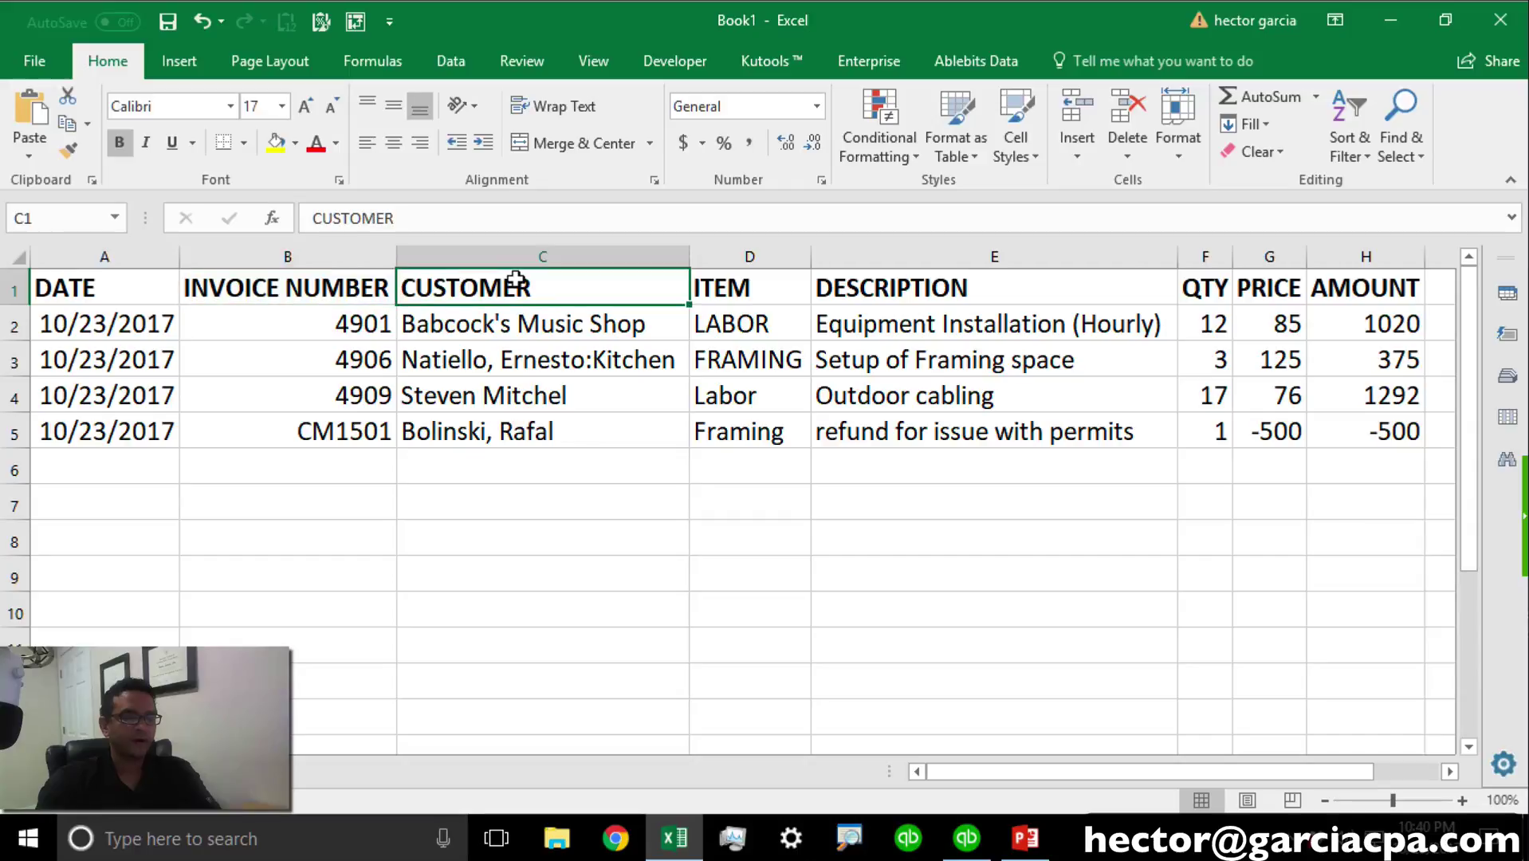
click(763, 296)
click(916, 288)
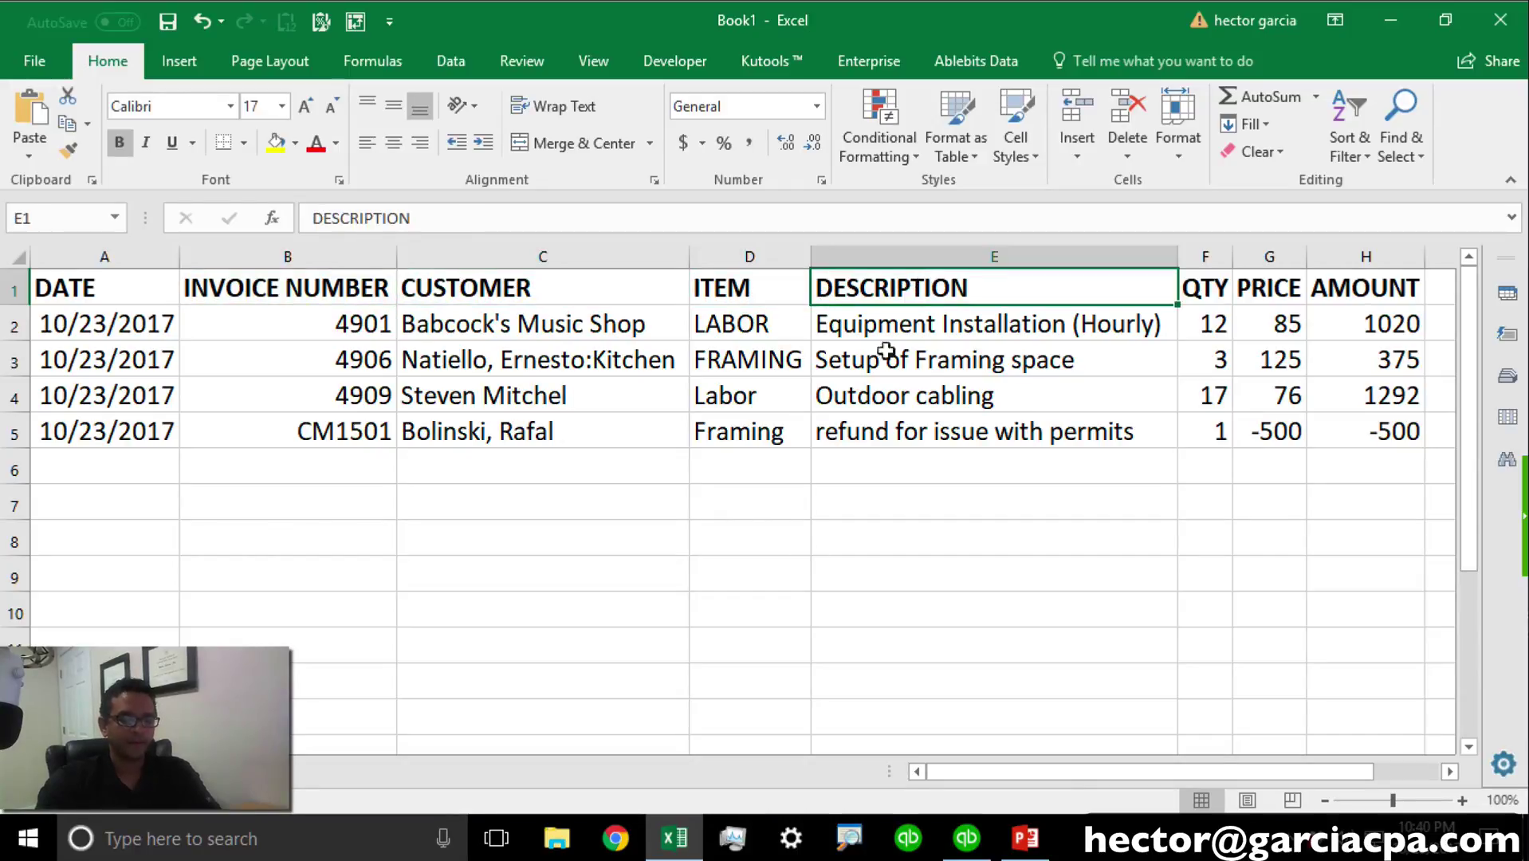
Step: Move Item and then Description above Amount in the column list
click(966, 839)
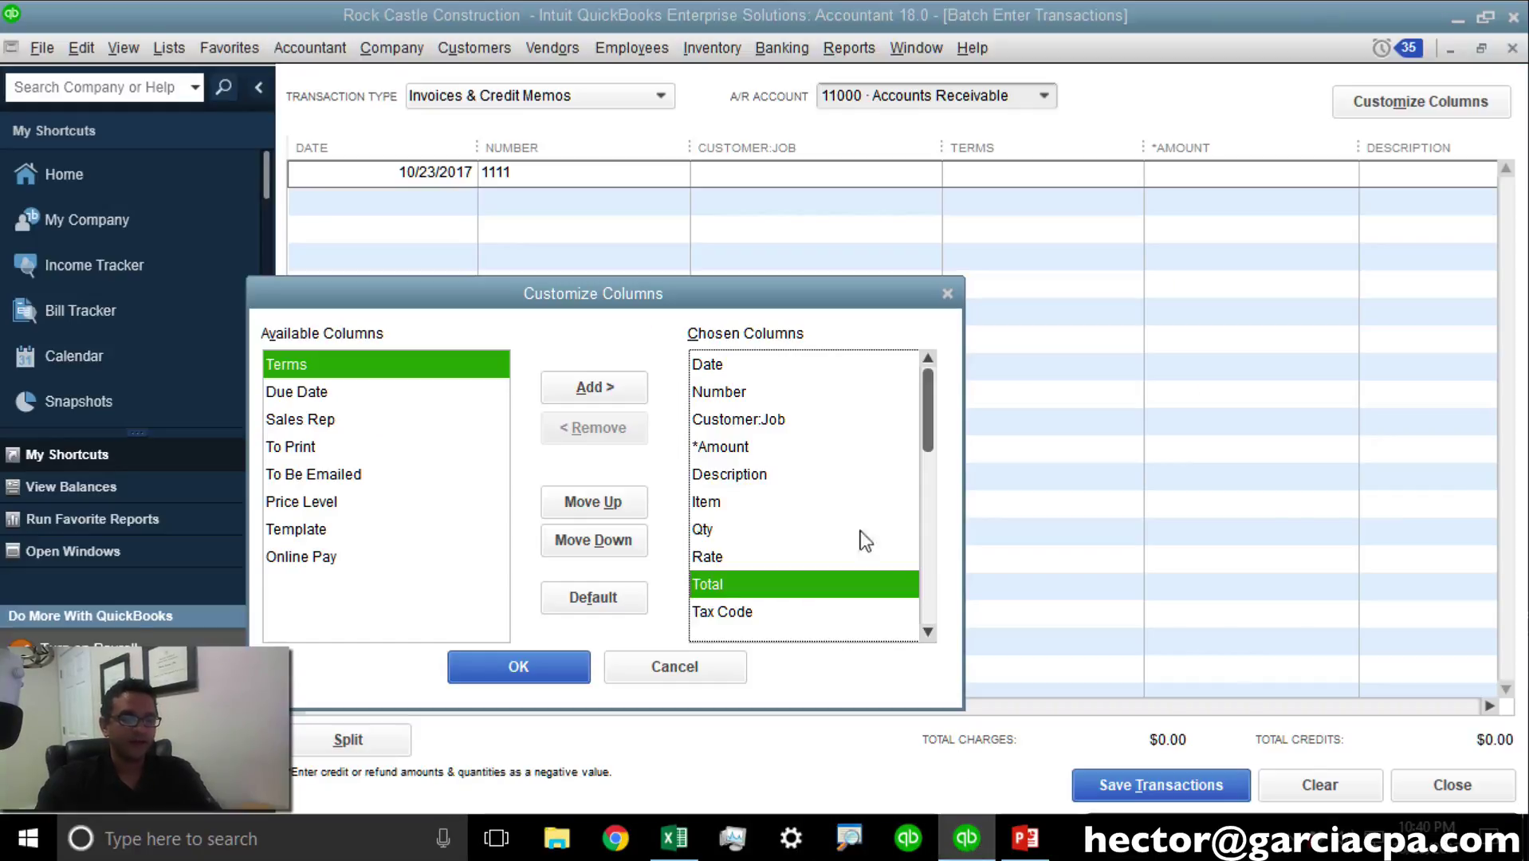
click(719, 359)
click(742, 394)
click(755, 422)
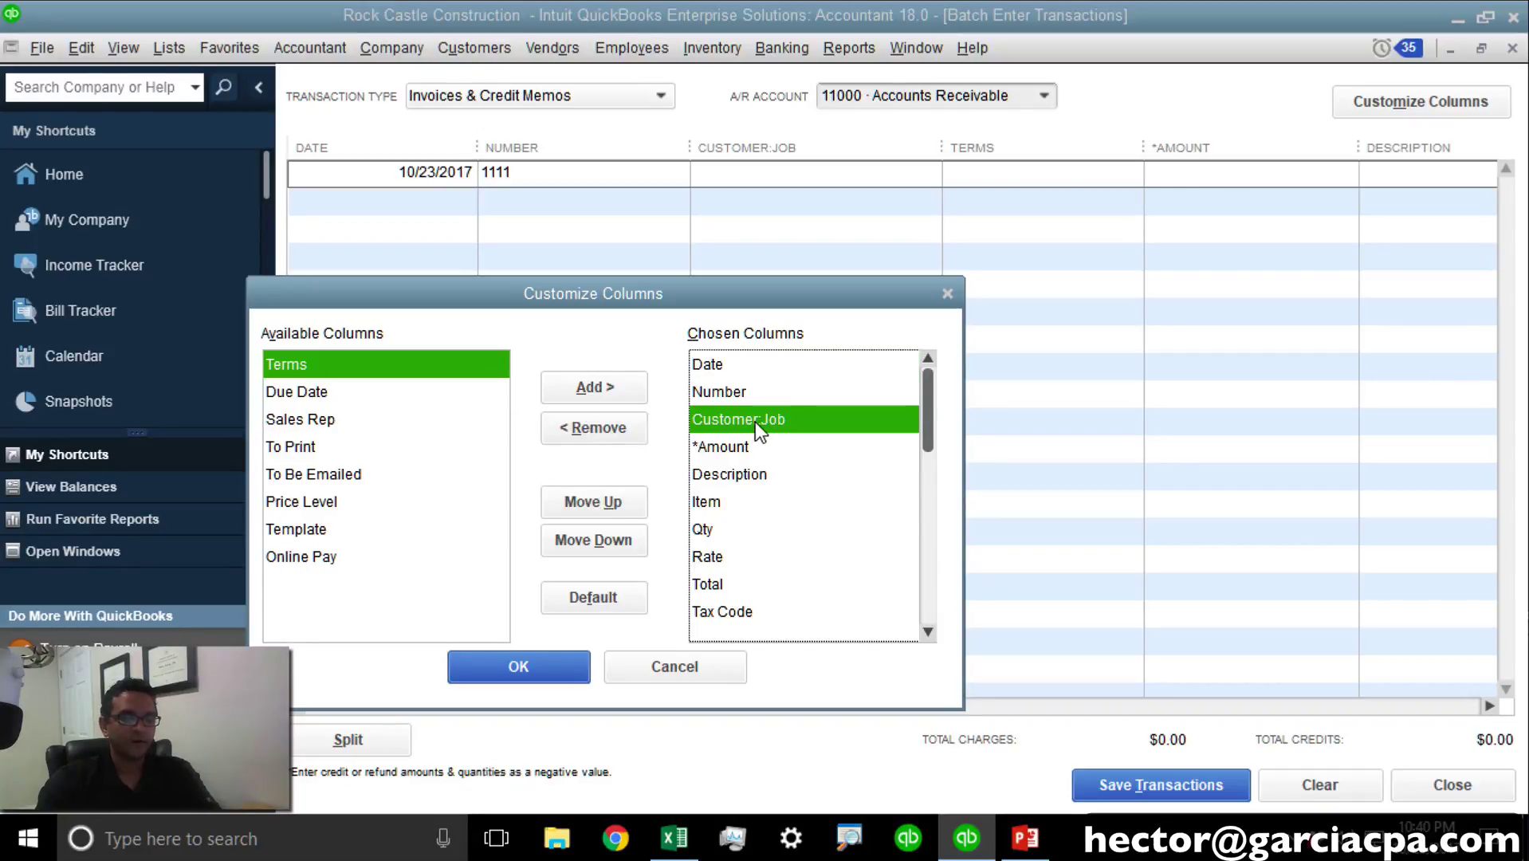
click(731, 500)
click(623, 498)
click(623, 500)
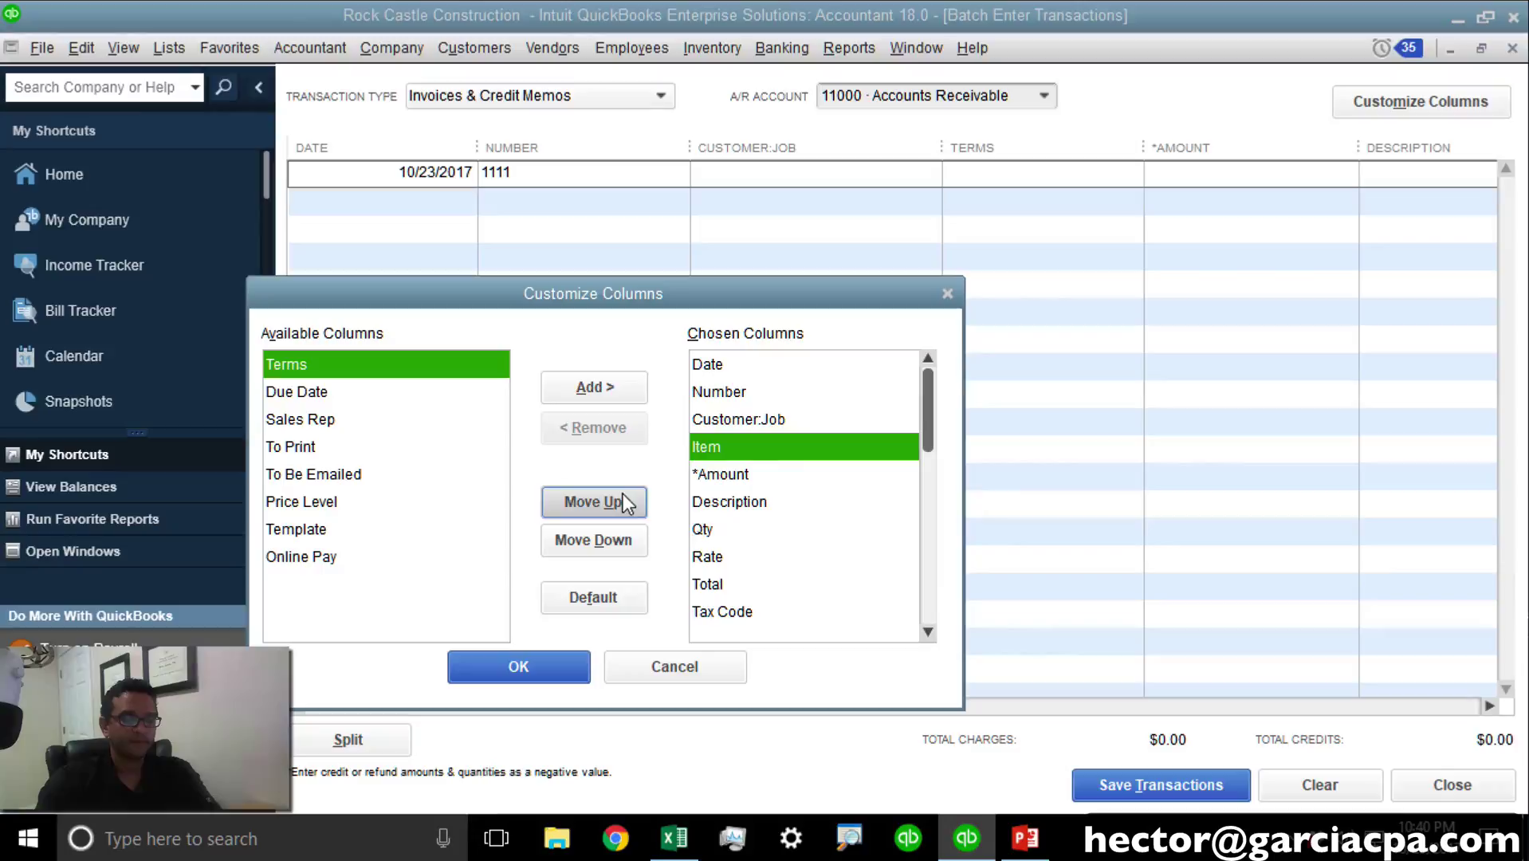
click(772, 502)
click(624, 505)
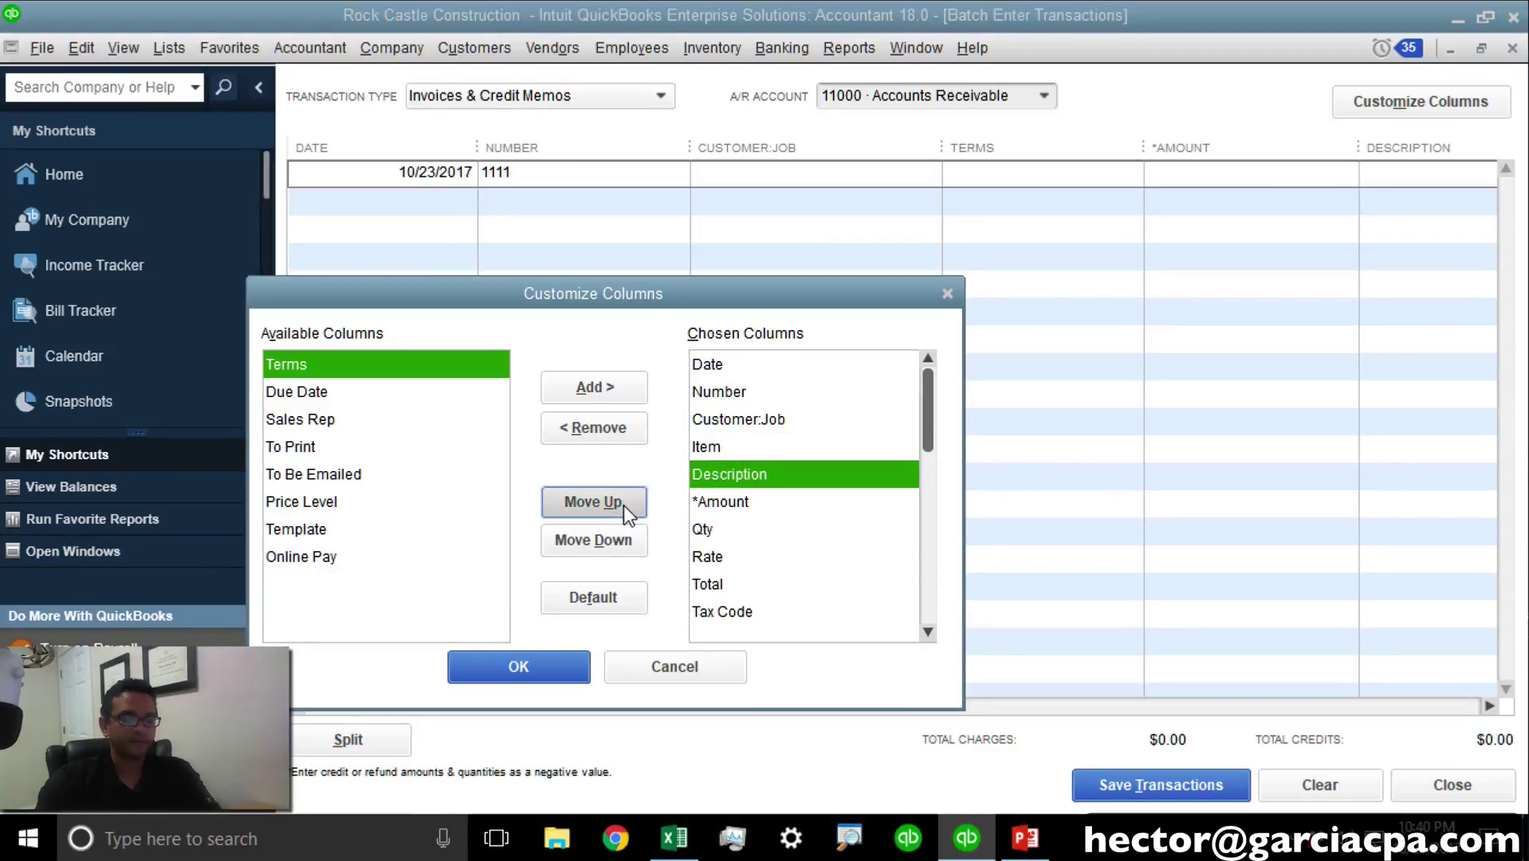
Step: Check the QTY, PRICE and AMOUNT columns in the Excel sheet
click(676, 839)
click(1204, 255)
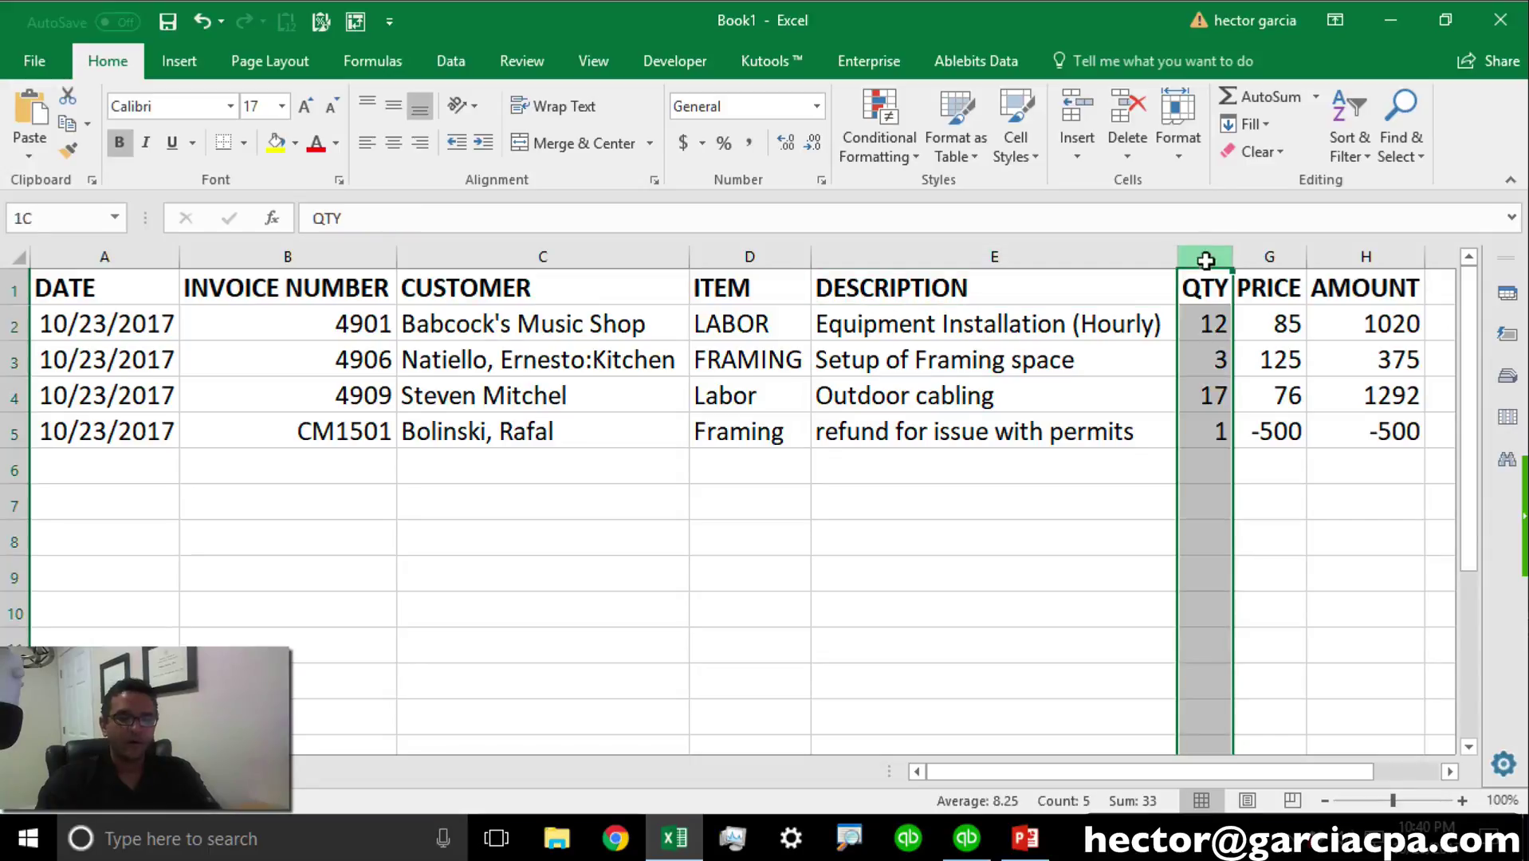
click(1269, 256)
click(1364, 256)
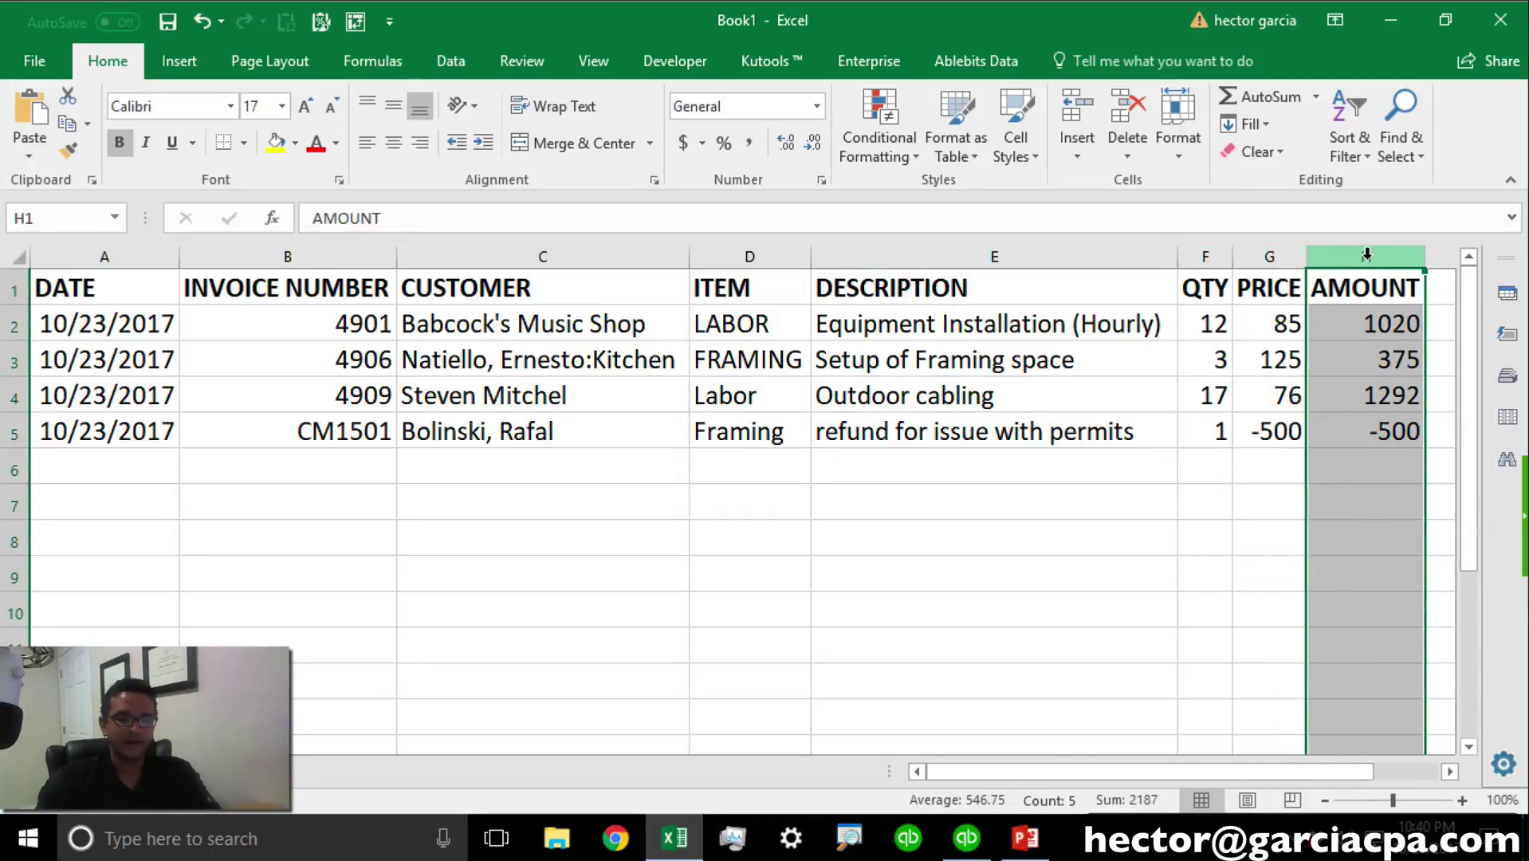
Step: Move Qty and Rate above Amount and apply the new column order
click(966, 839)
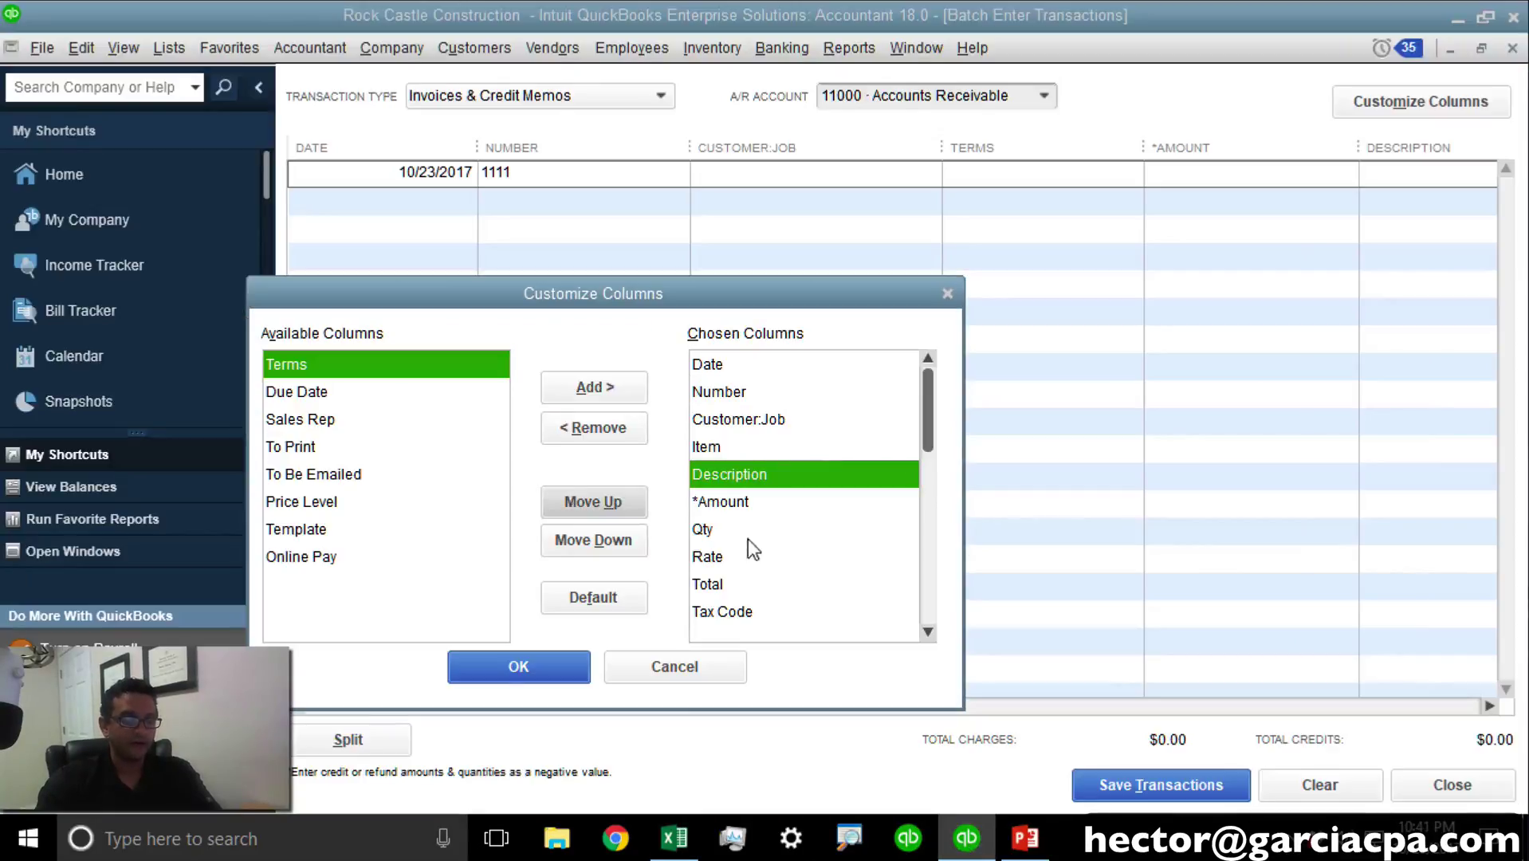
click(724, 529)
click(613, 506)
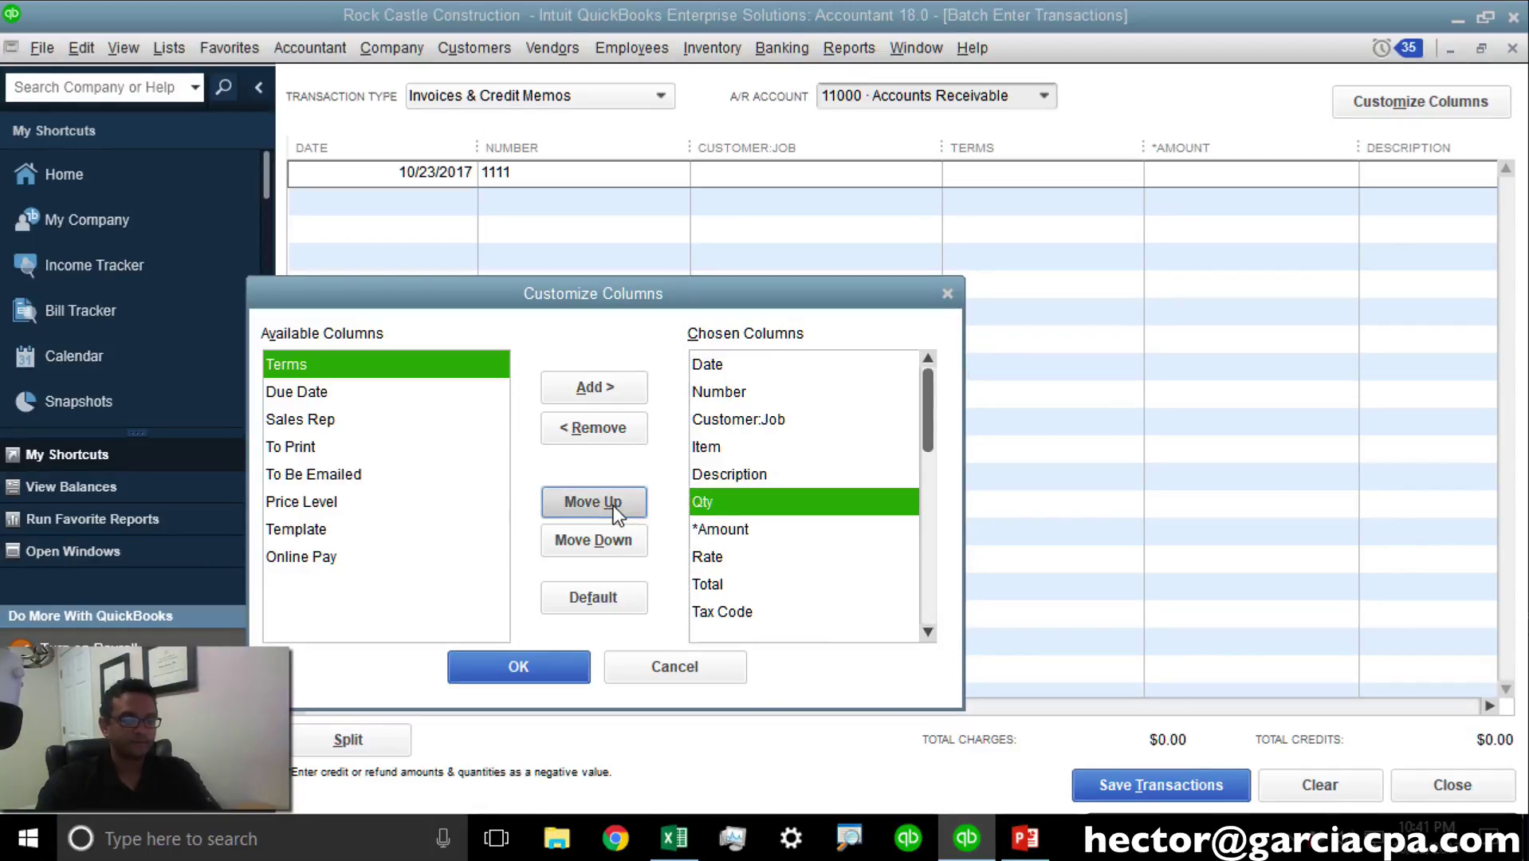
click(735, 558)
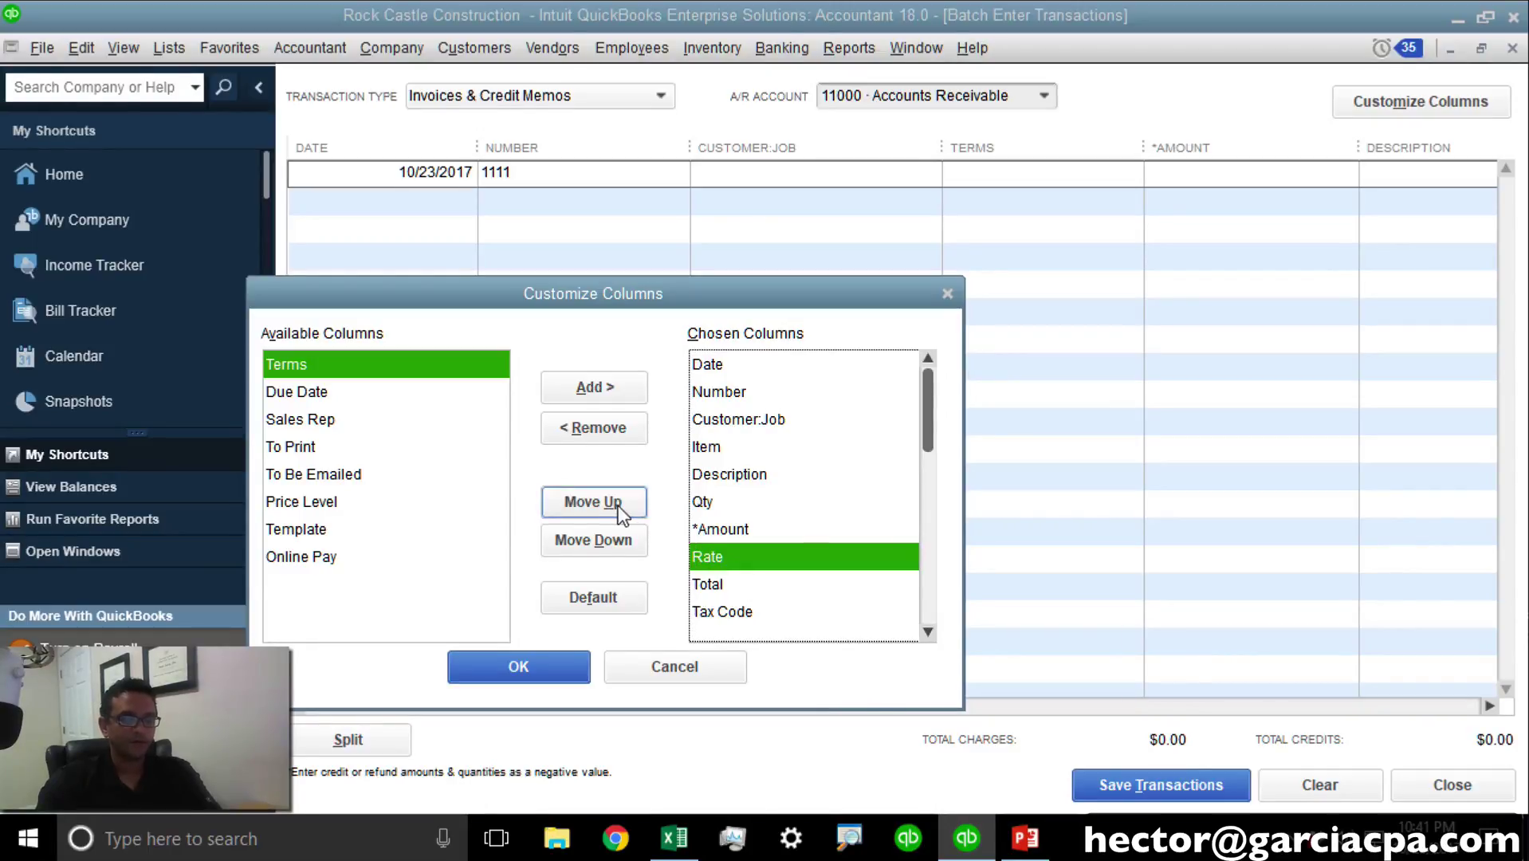
click(618, 506)
click(745, 561)
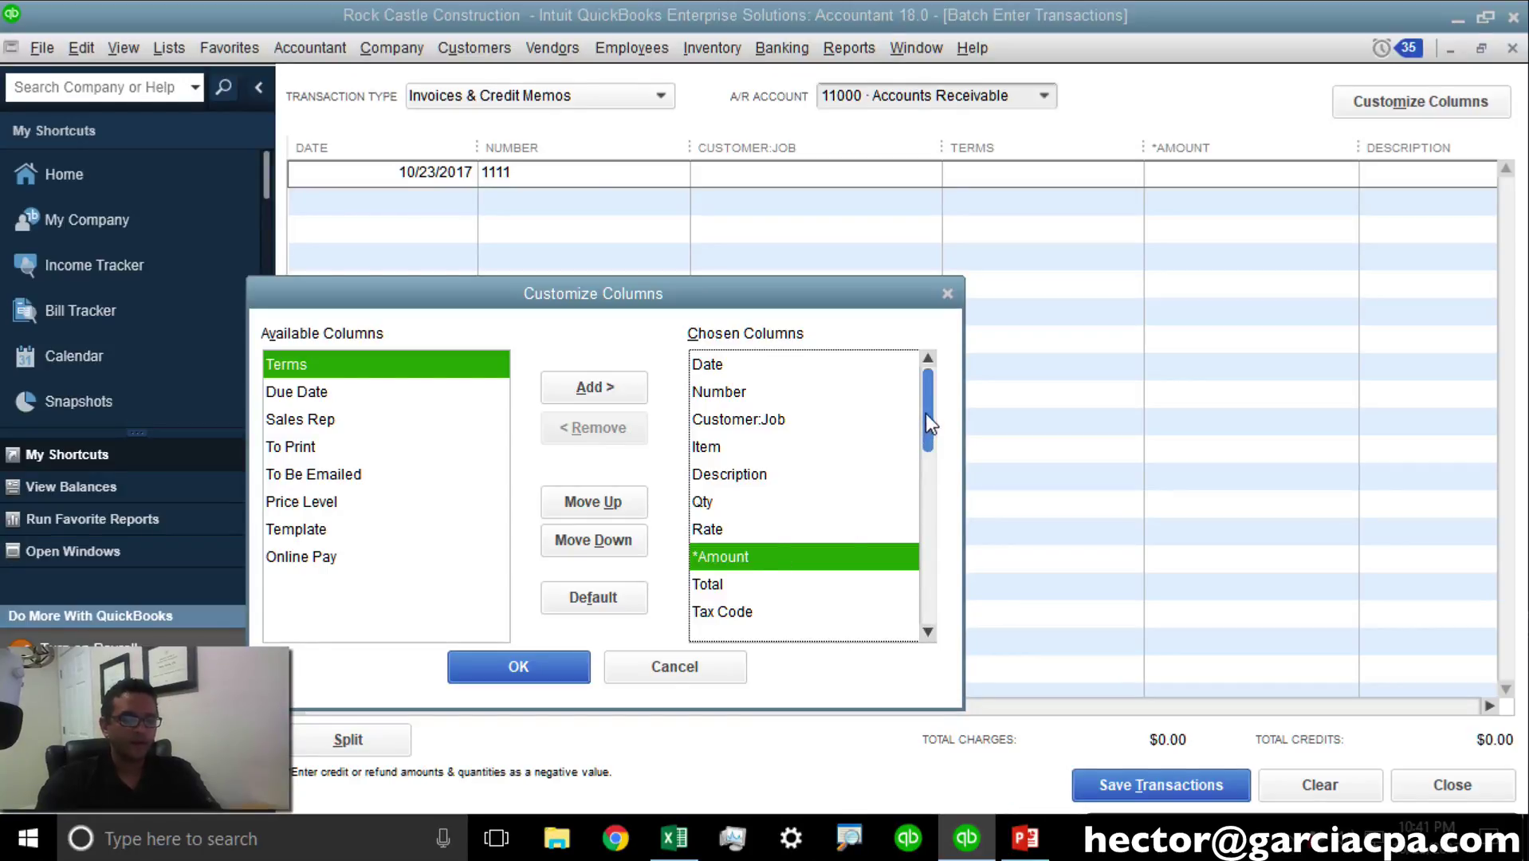
drag(925, 413, 928, 612)
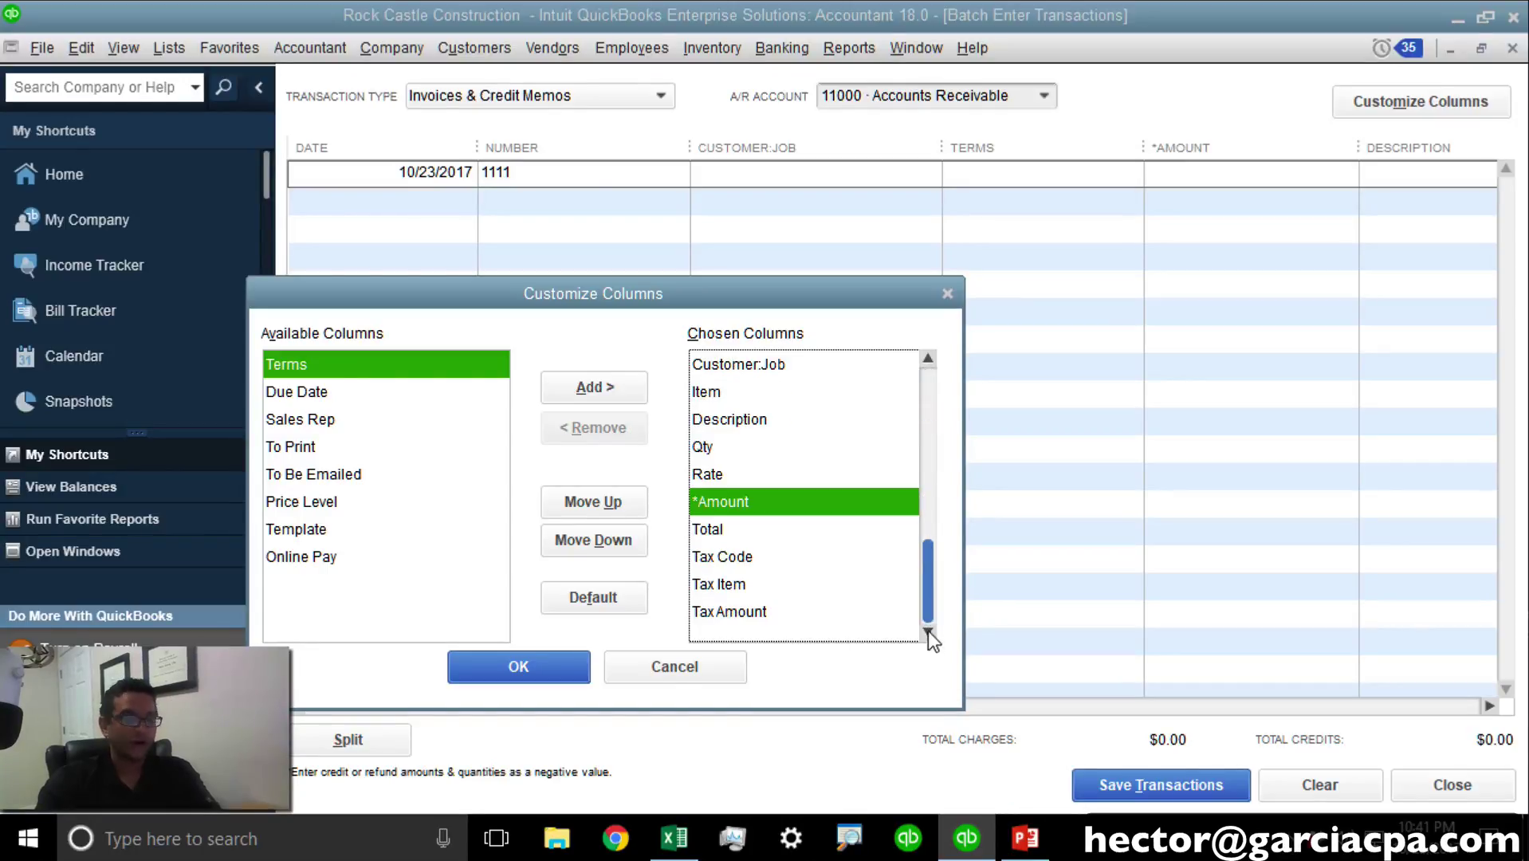
scroll(928, 631, up, 1)
click(518, 664)
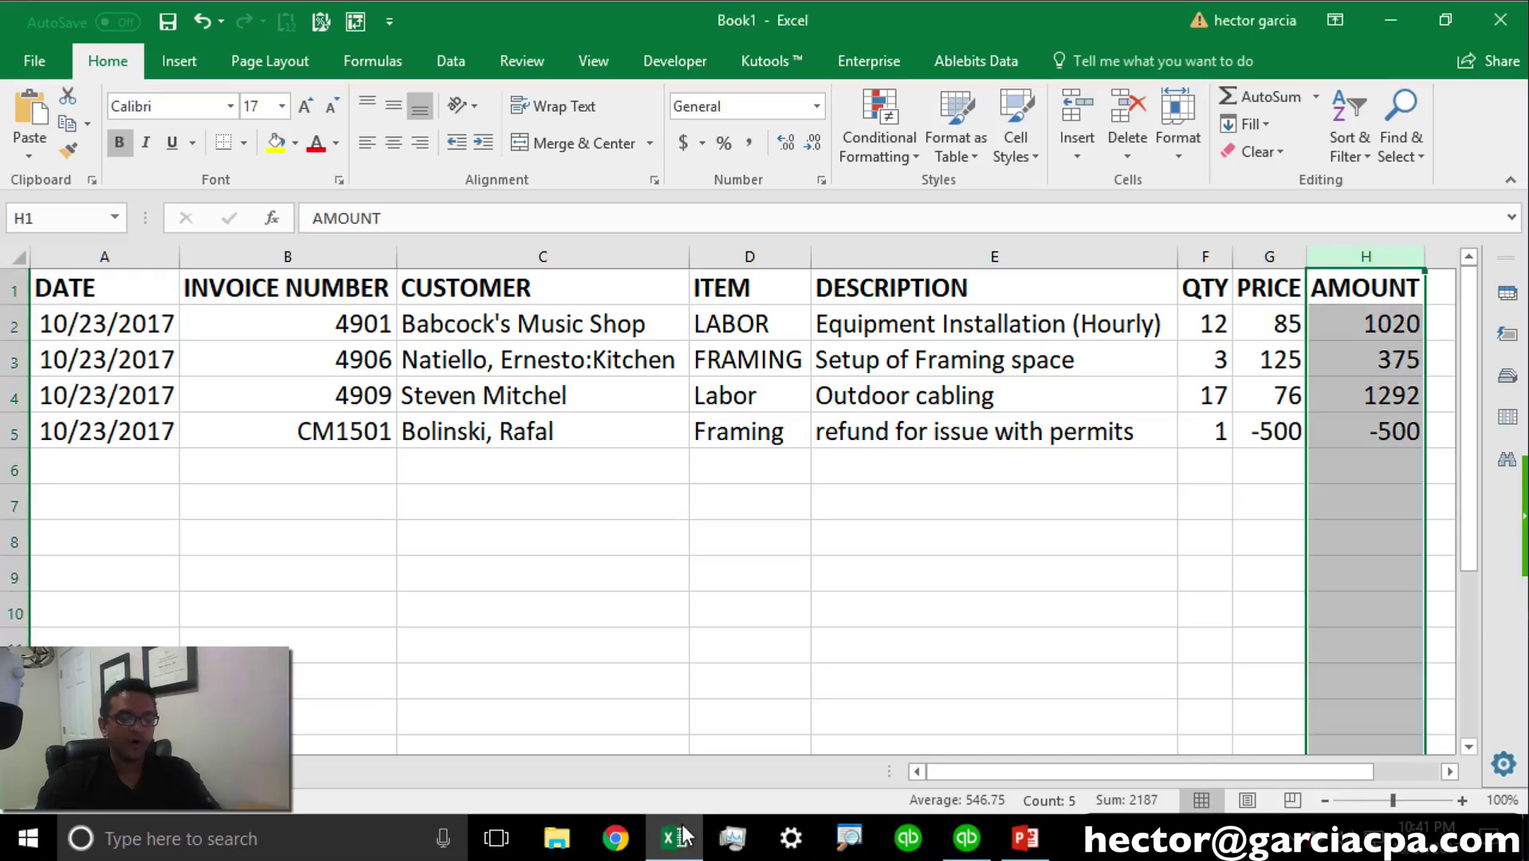
Step: Copy Excel cells A2:H5 (DATE through AMOUNT) and switch back to QuickBooks
click(679, 836)
drag(93, 324, 1373, 437)
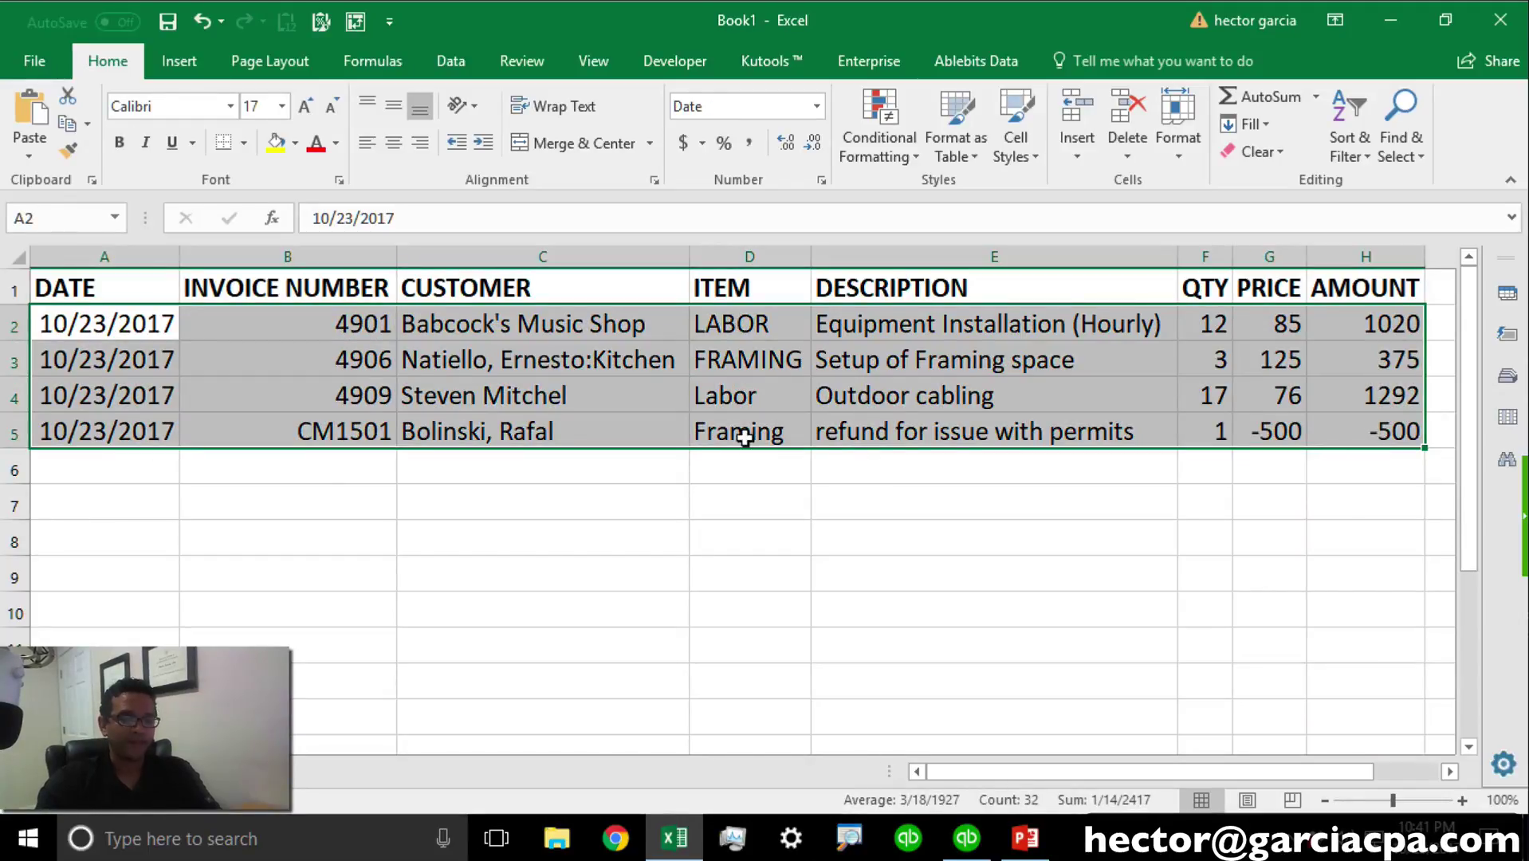
right_click(555, 362)
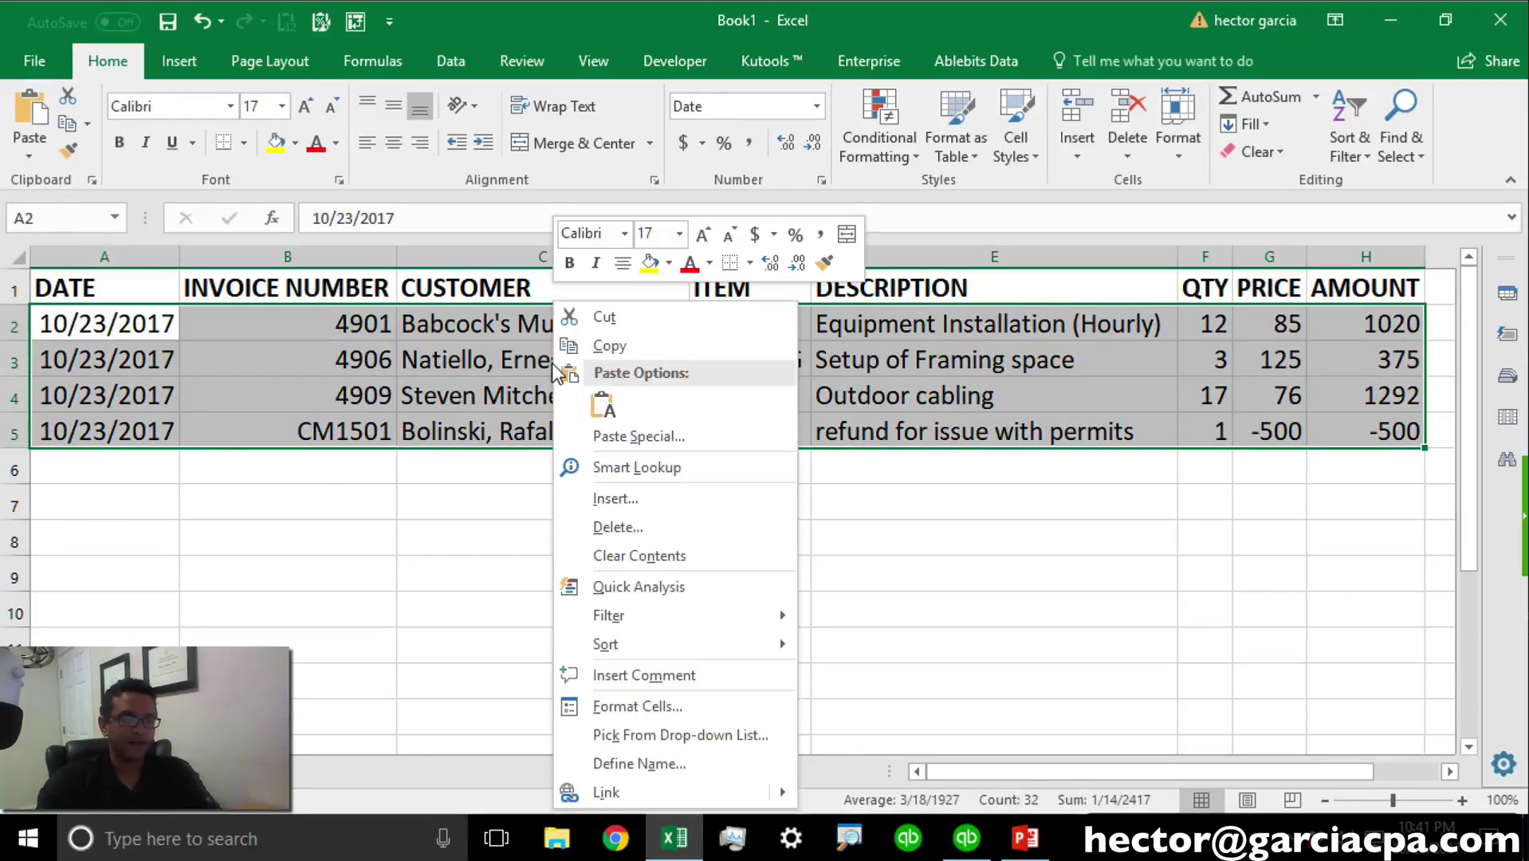
click(612, 348)
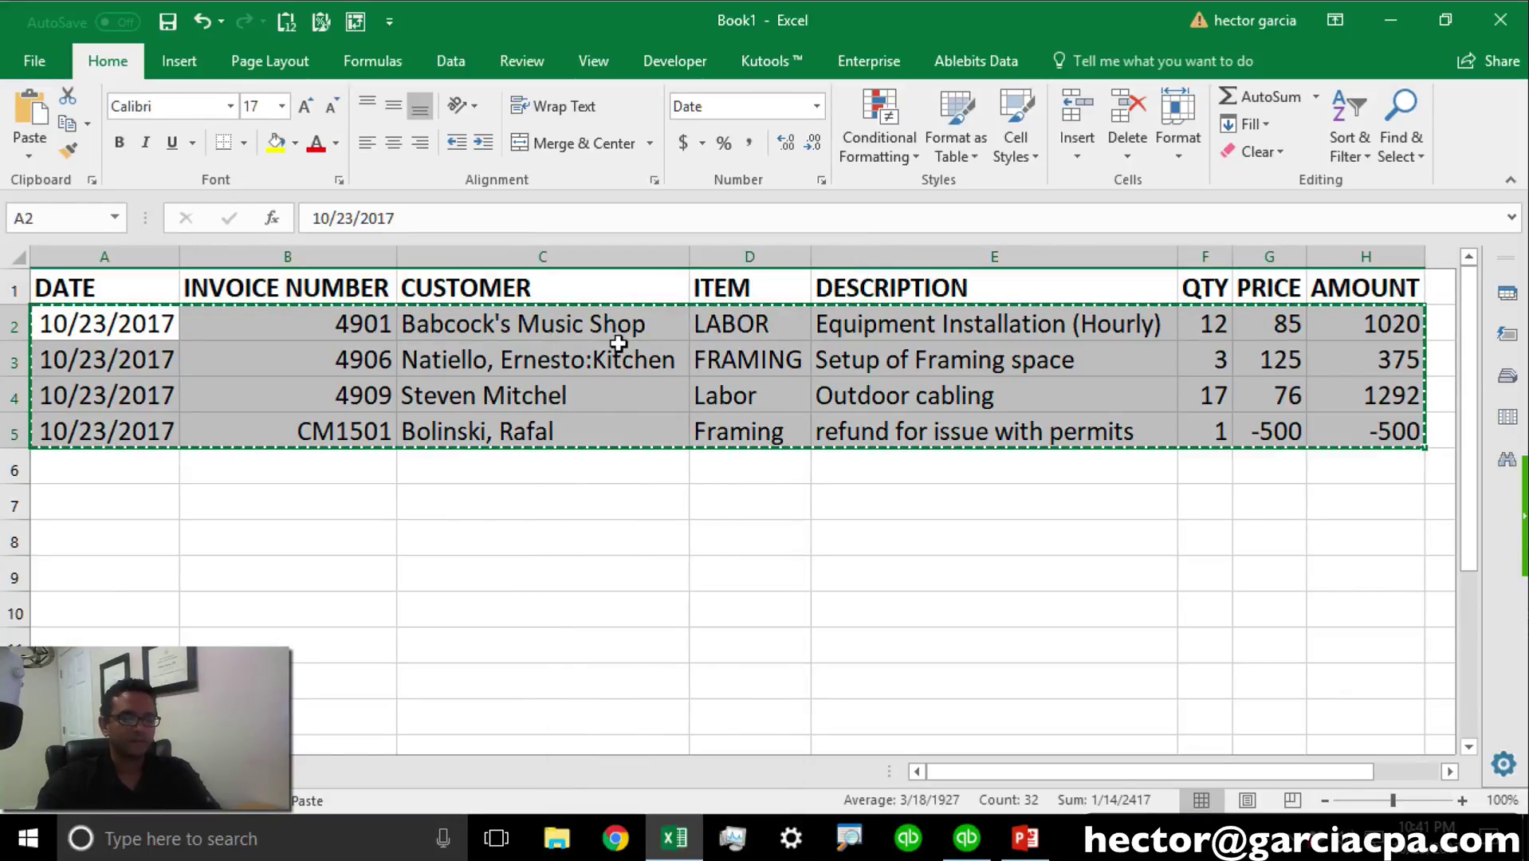
click(967, 839)
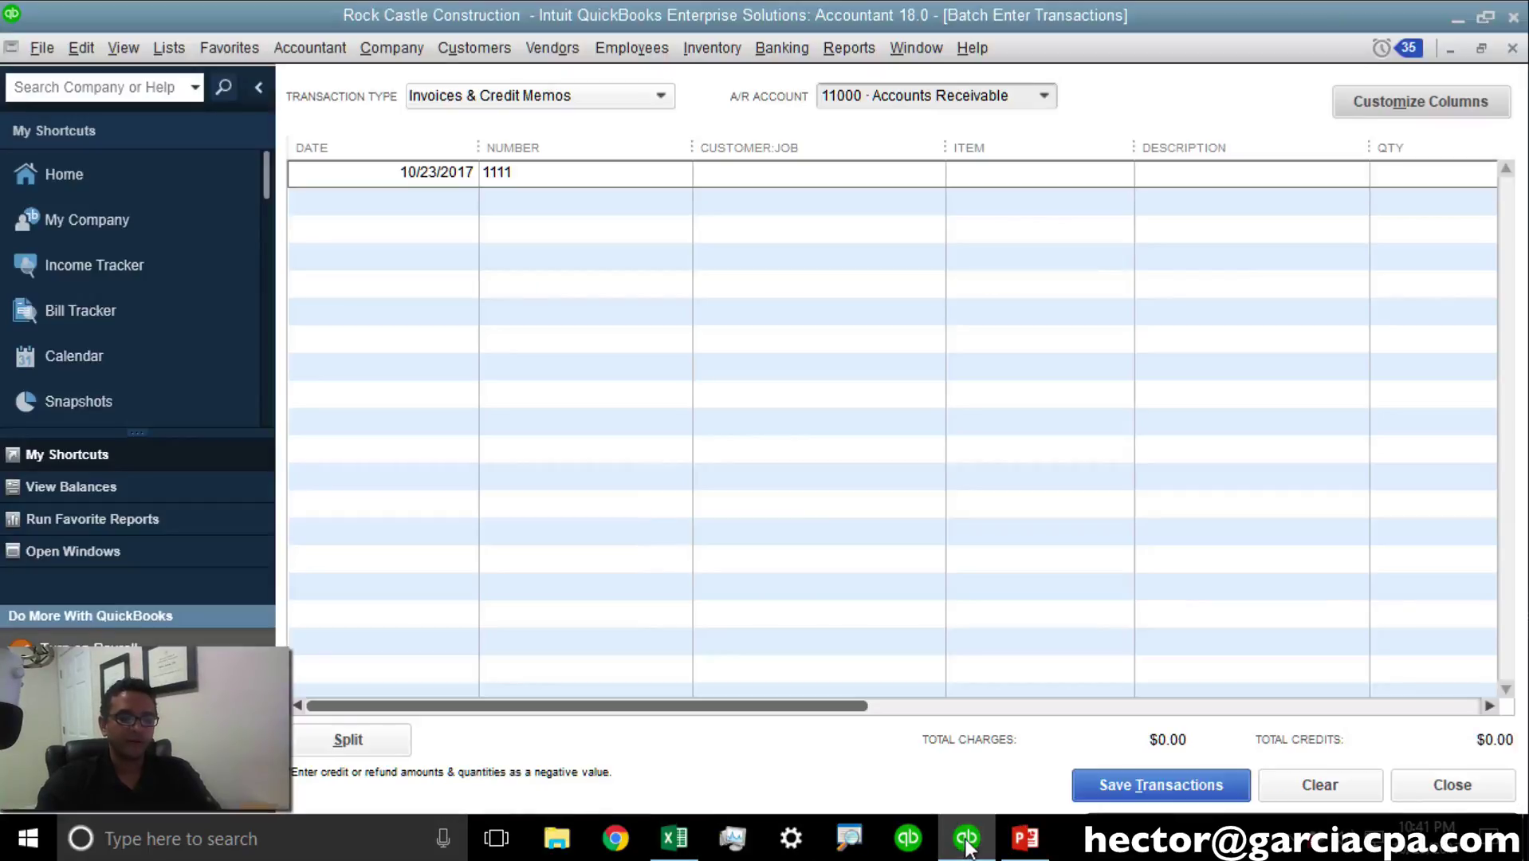
Step: Paste the copied invoice rows into the batch grid starting at the first Date cell
click(397, 172)
right_click(398, 174)
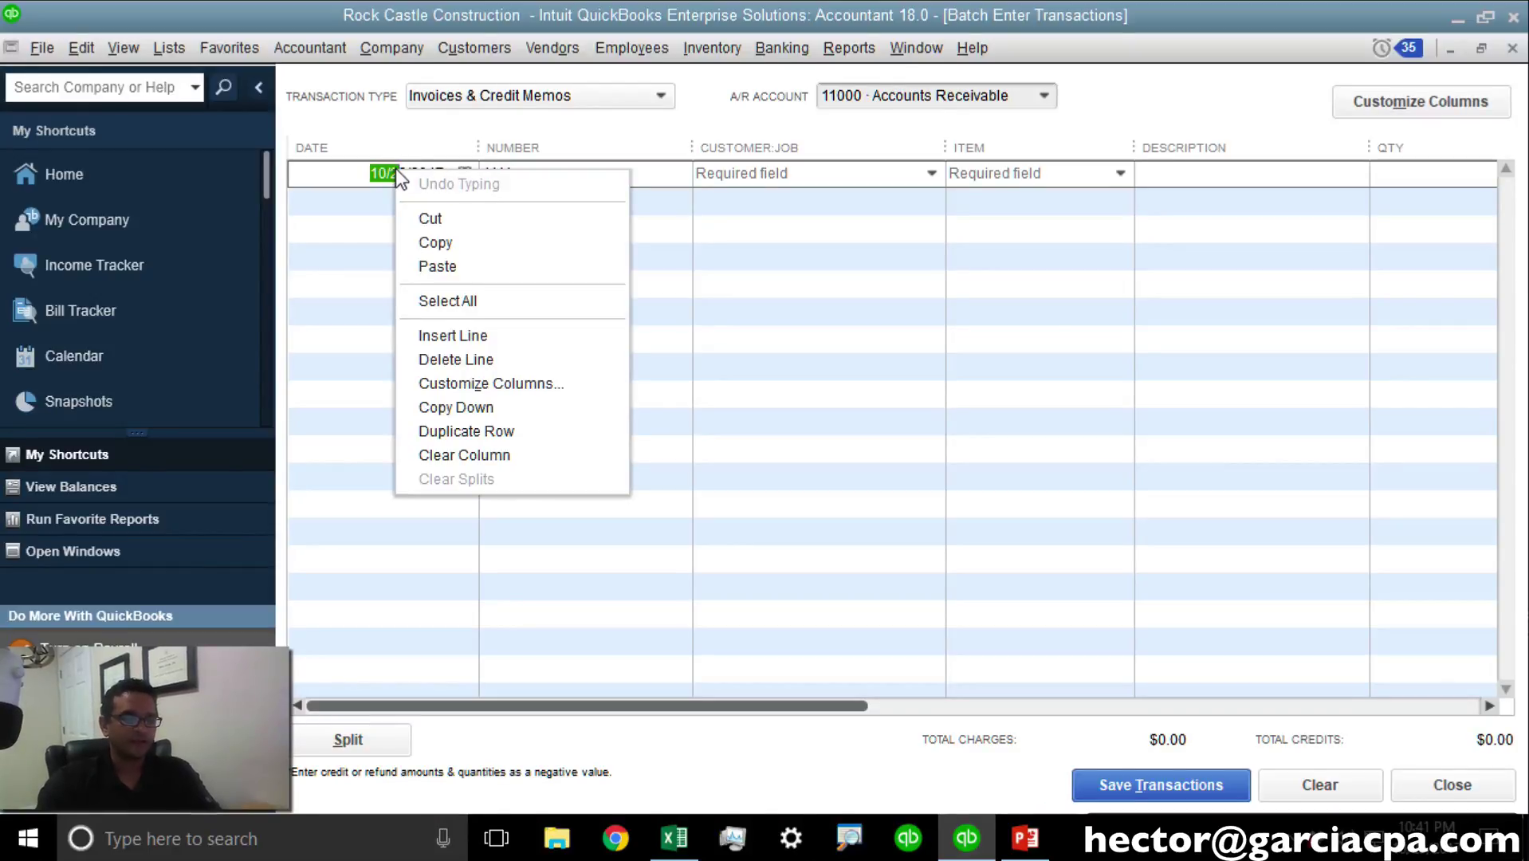
click(456, 266)
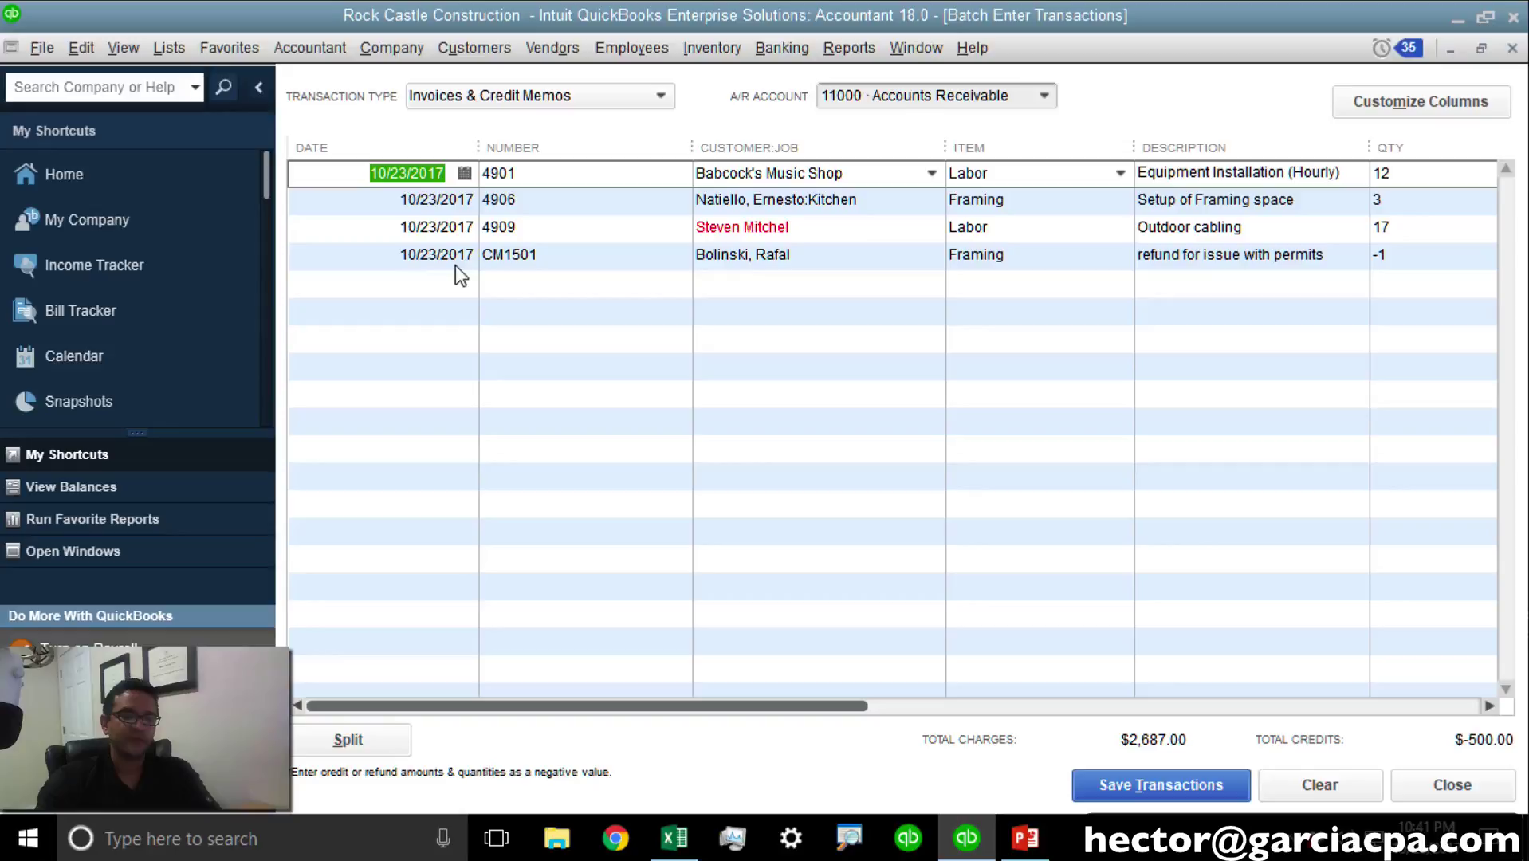
Step: Quick Add the unrecognized third-line customer to the Customer:Job list
mouse_move(779, 229)
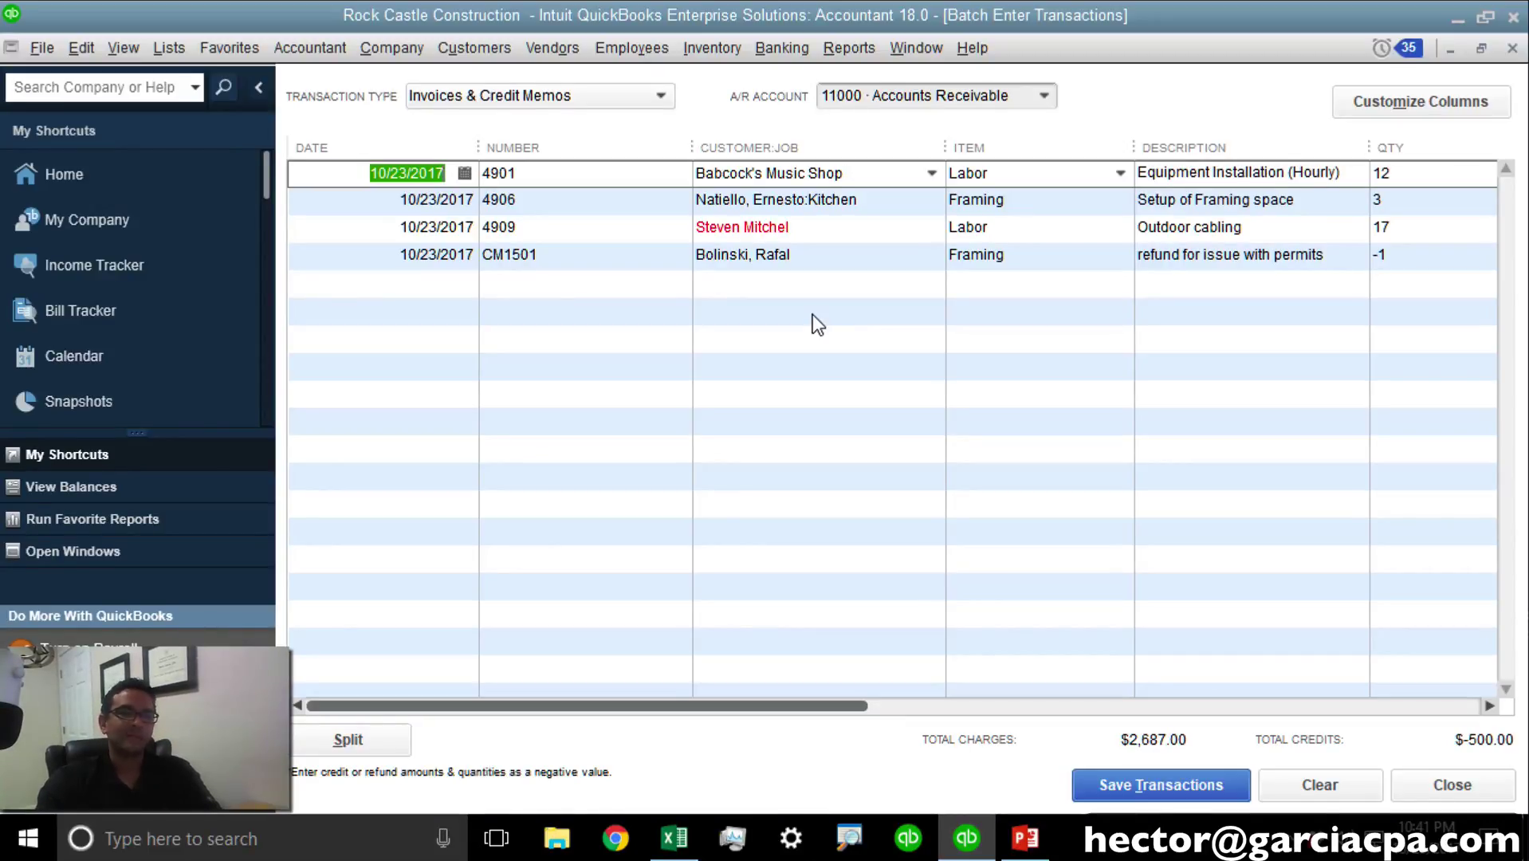
click(817, 232)
click(817, 257)
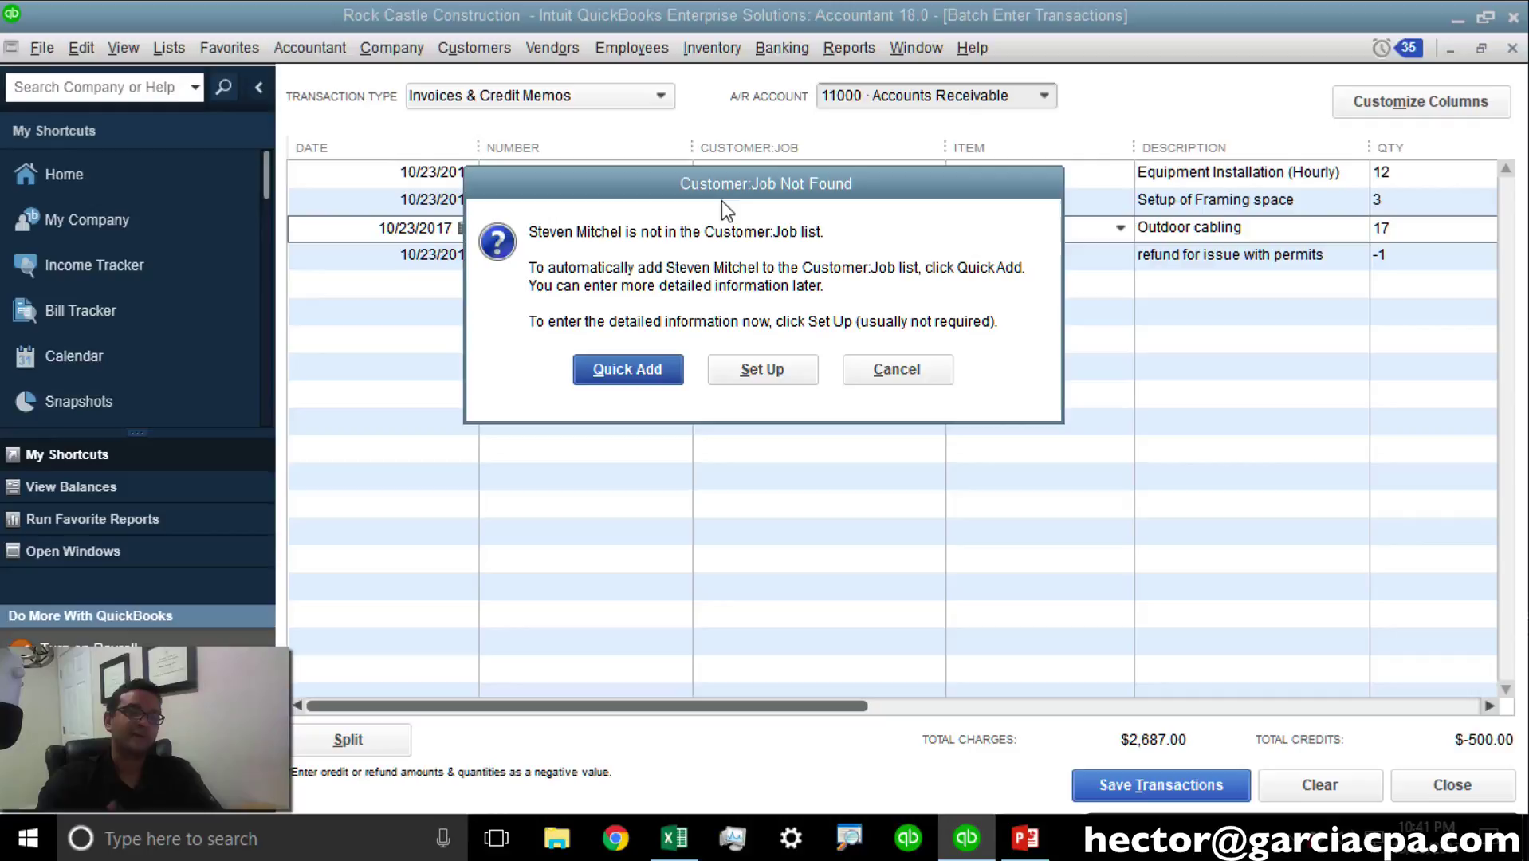
click(631, 381)
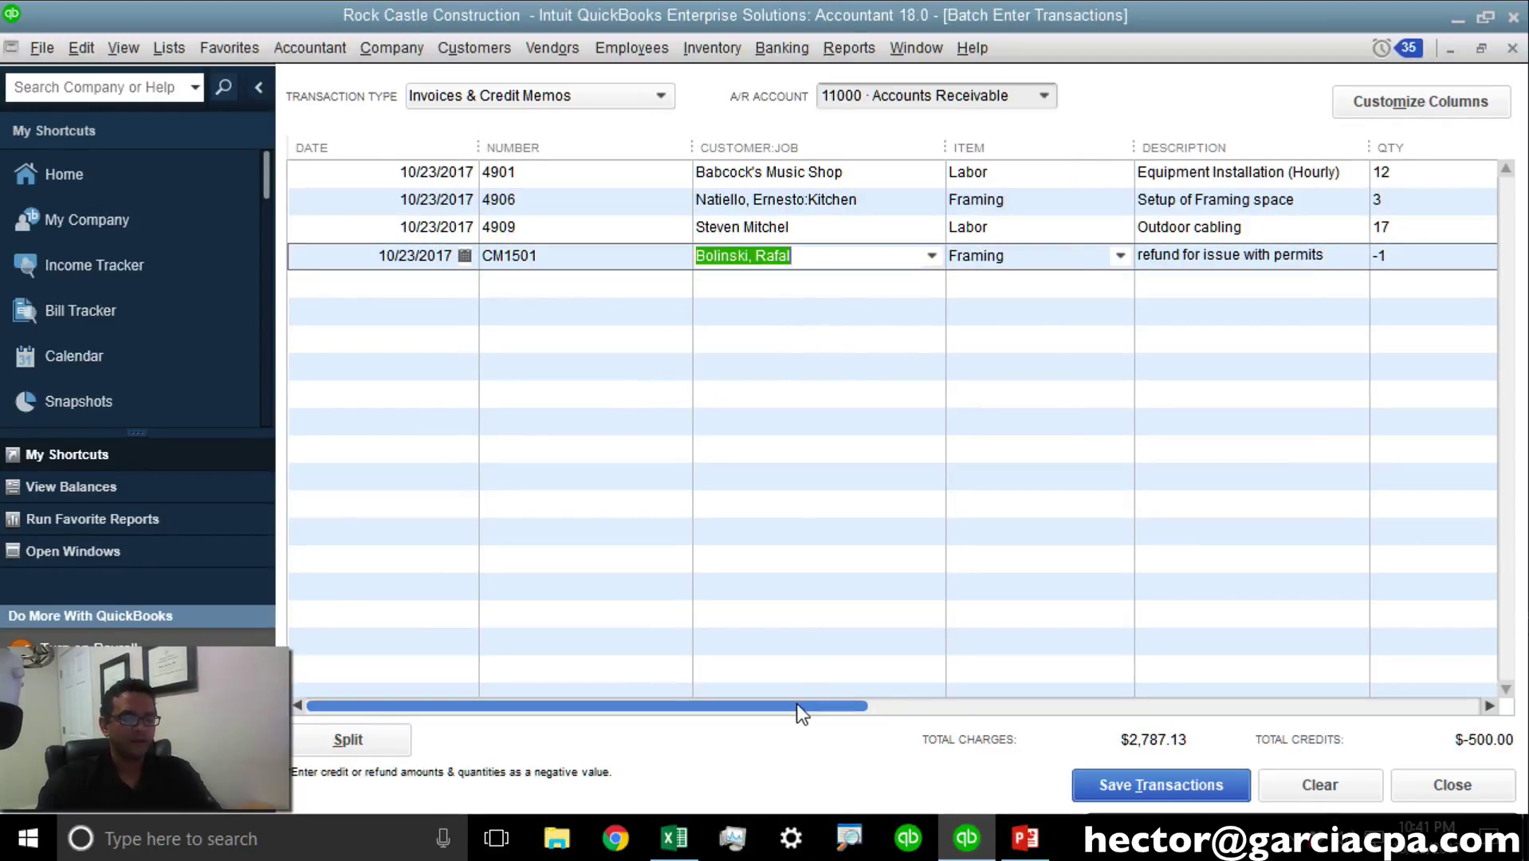
drag(796, 704, 1284, 696)
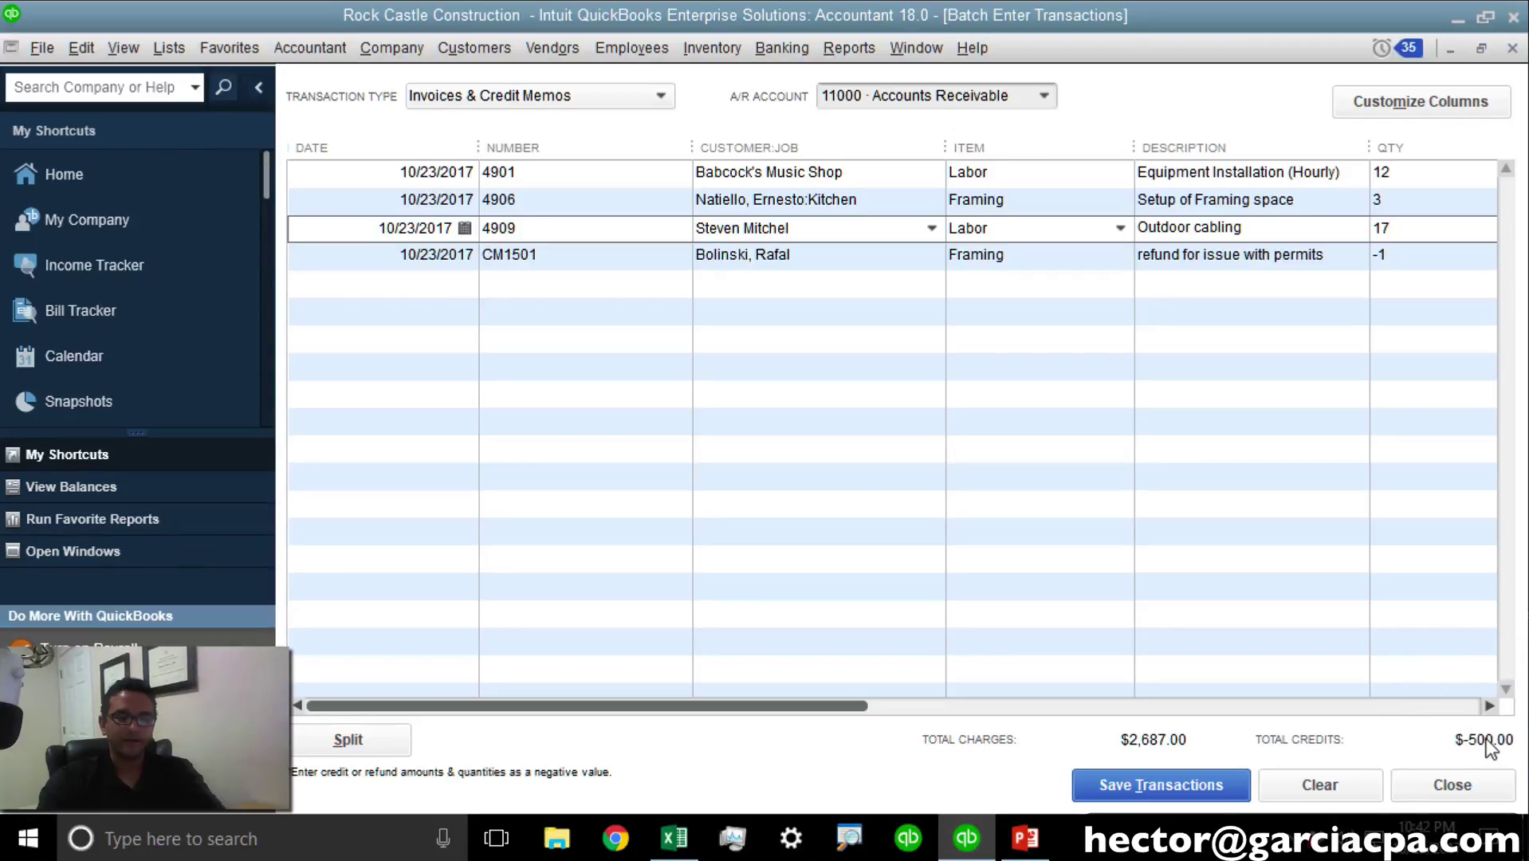
Step: Save the four transactions, confirming Accounts Receivable, and dismiss the saved notice
click(1165, 786)
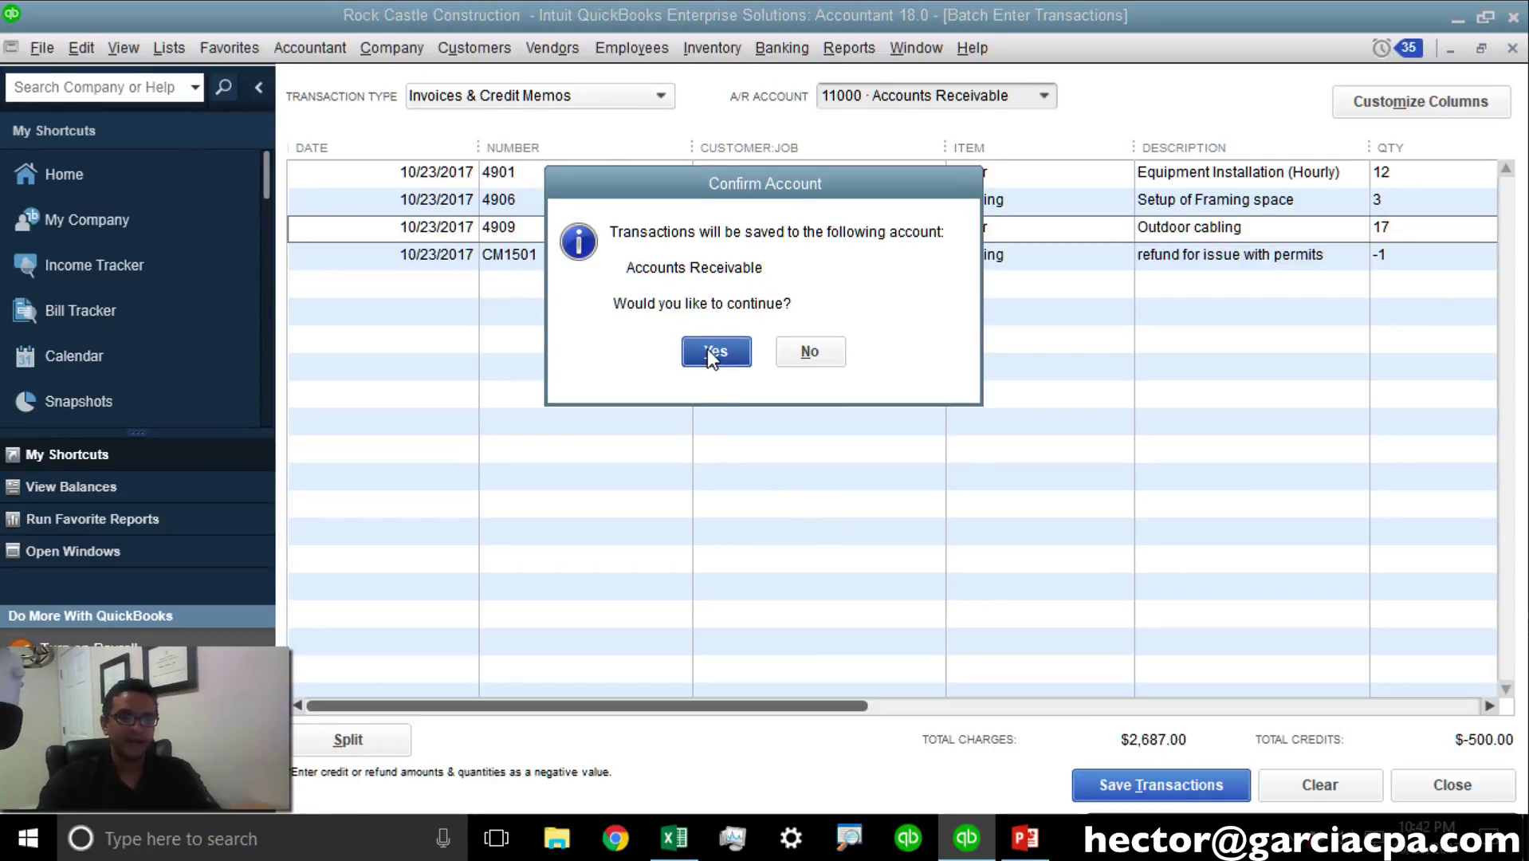
click(712, 353)
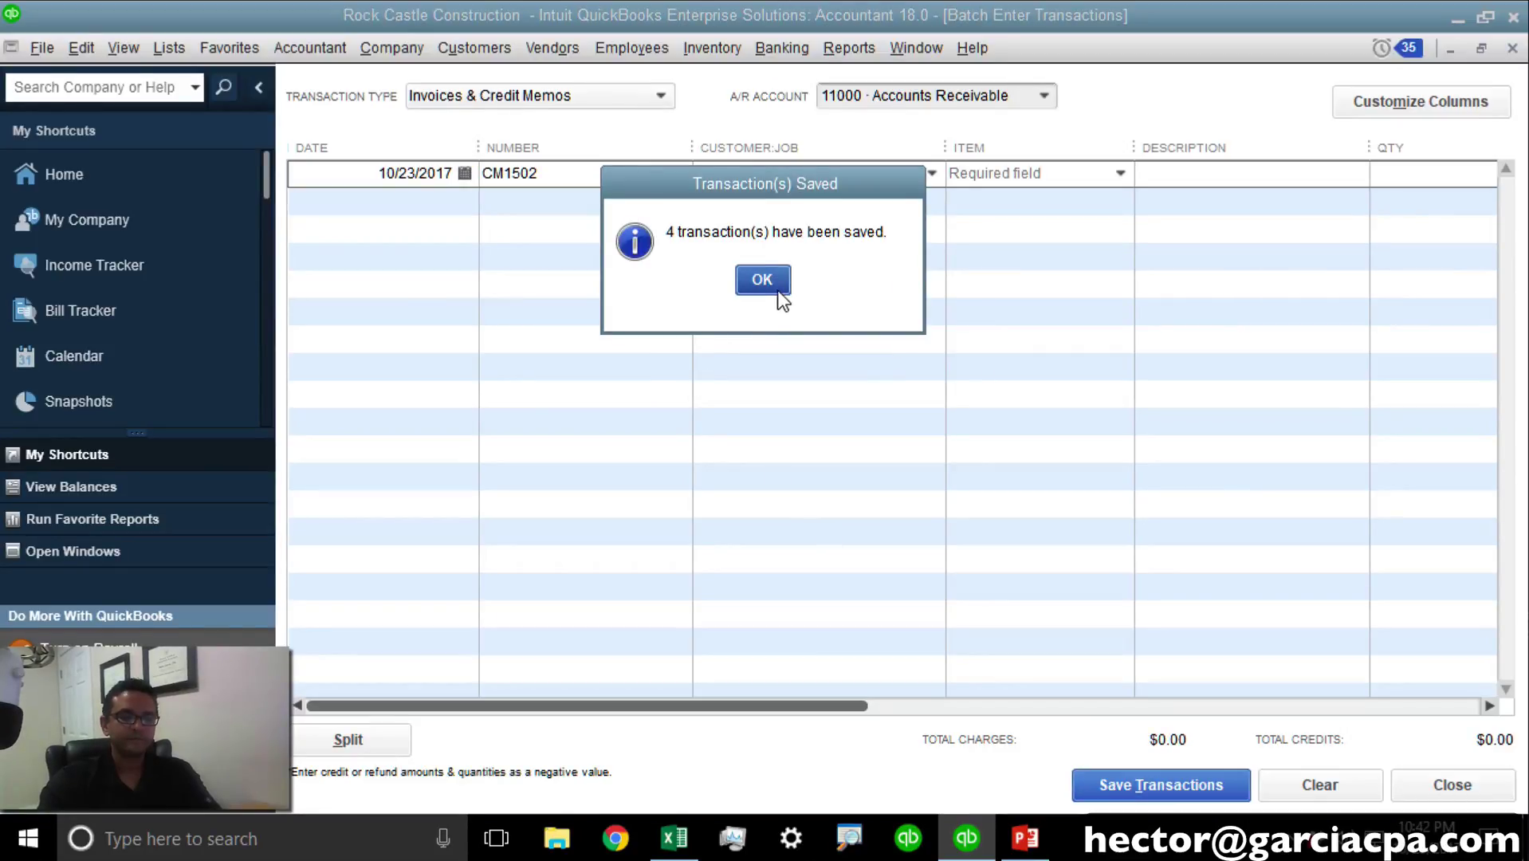
click(763, 280)
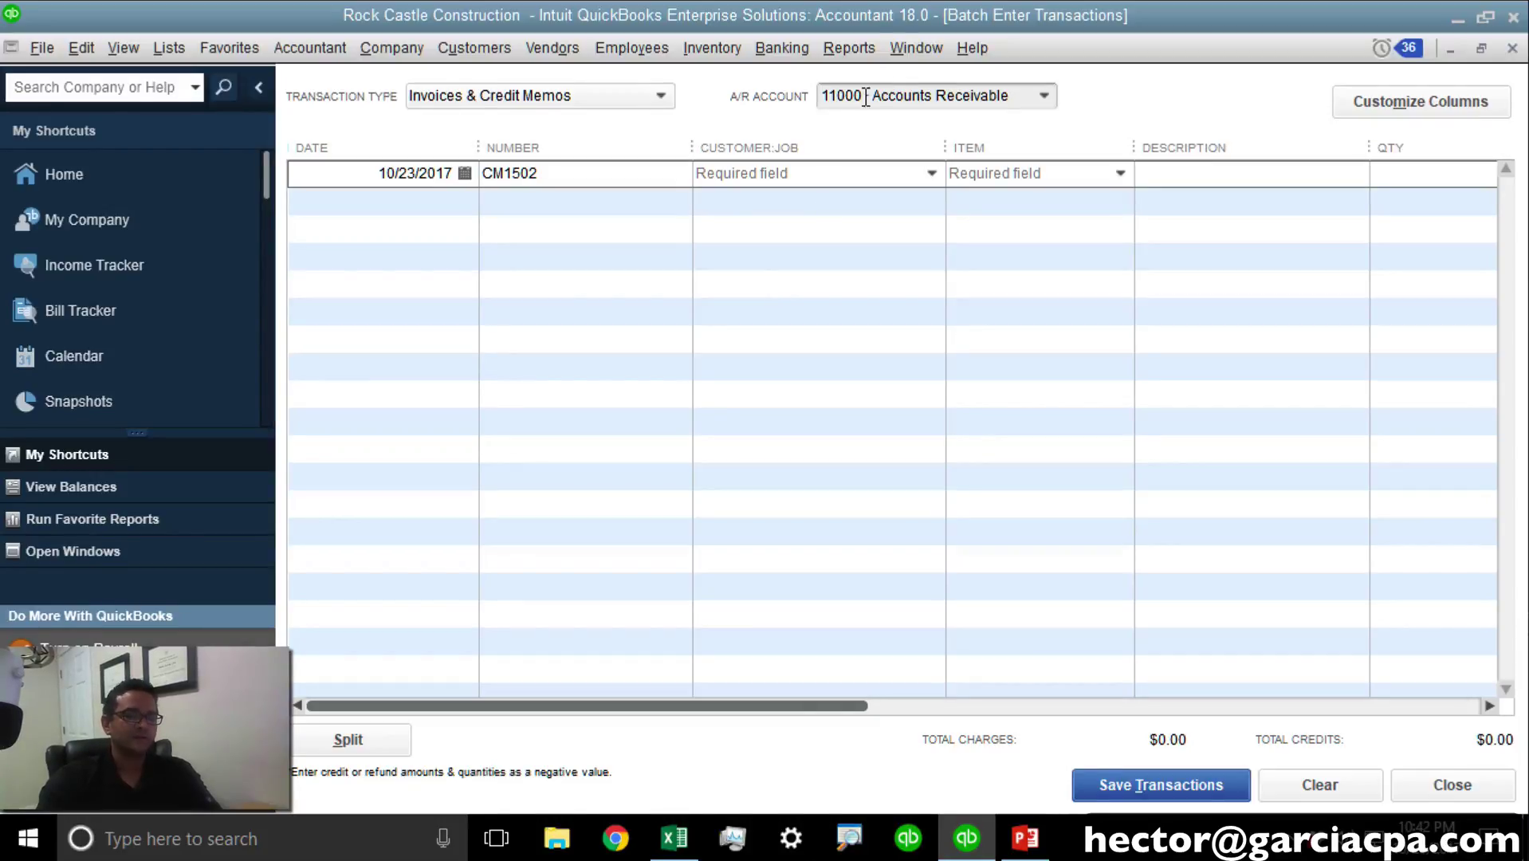
Step: Run Profit & Loss Standard with From and To both set to 10/23/2017
click(873, 46)
mouse_move(971, 313)
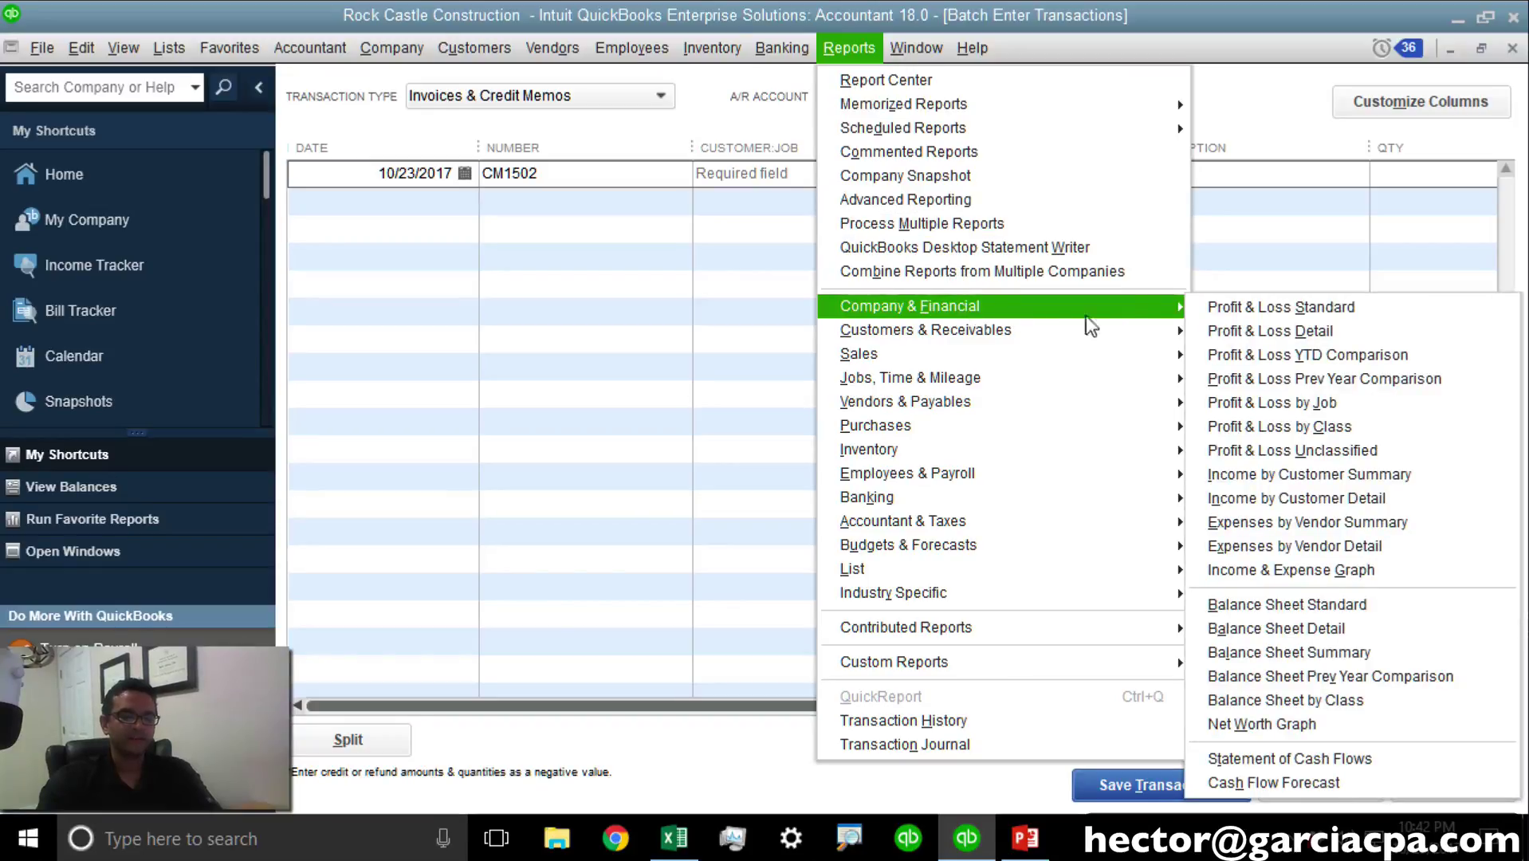
click(1249, 307)
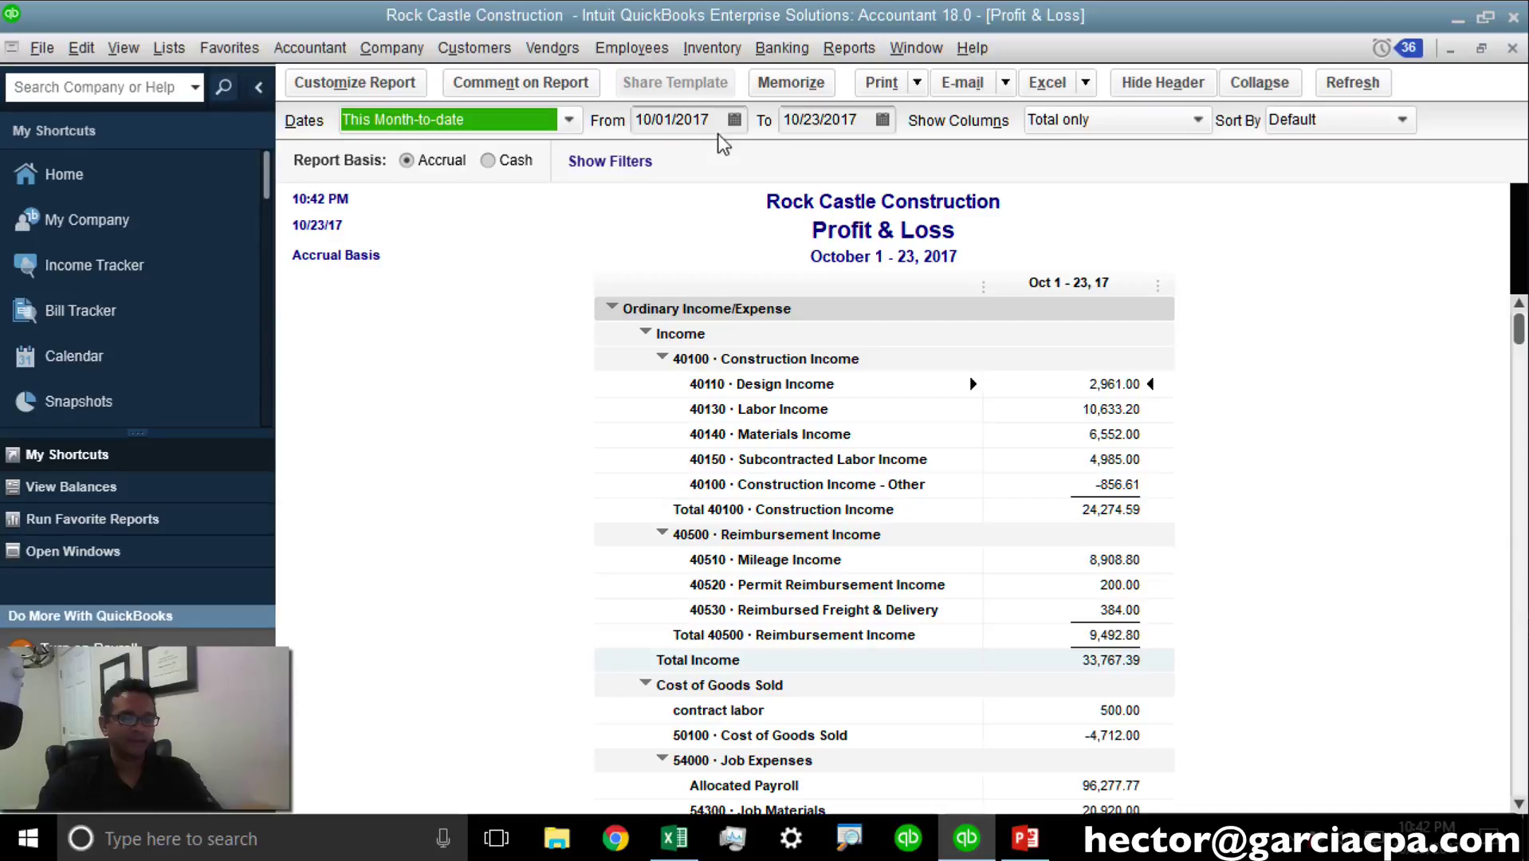
click(702, 120)
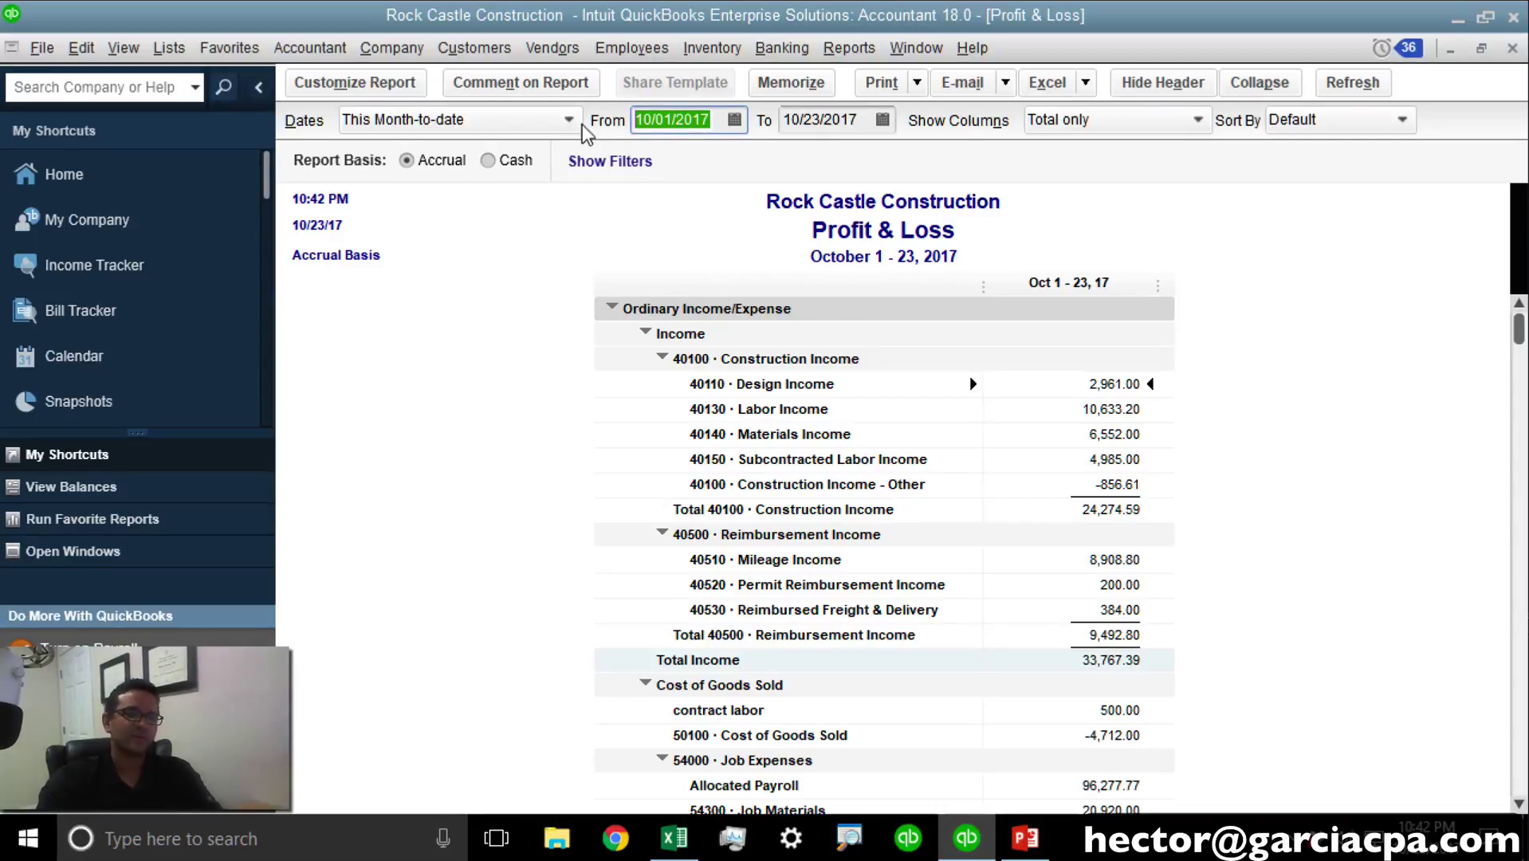
click(734, 120)
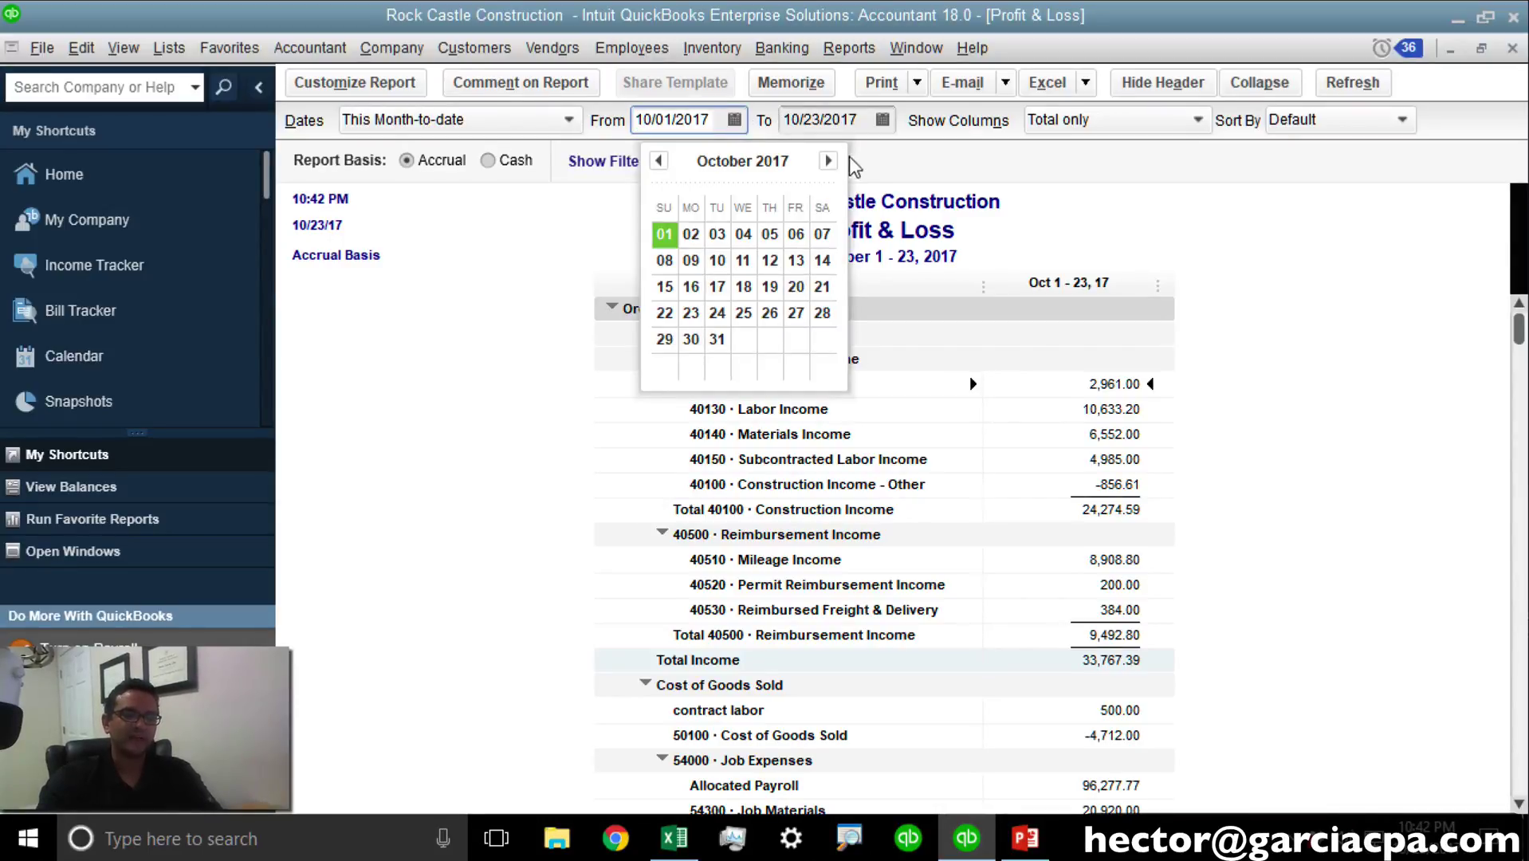
click(690, 323)
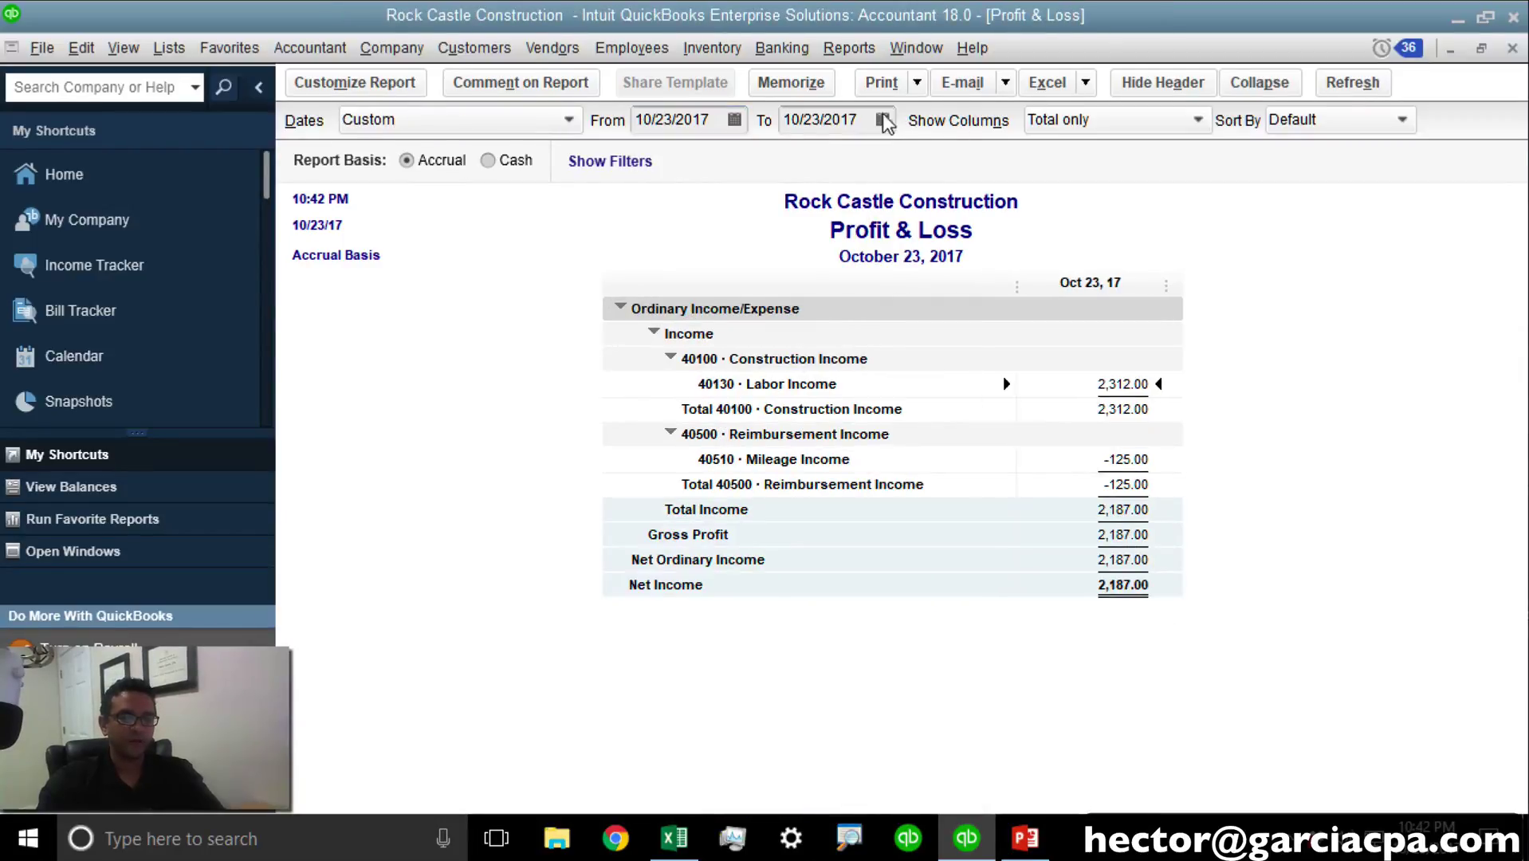
click(882, 119)
click(841, 316)
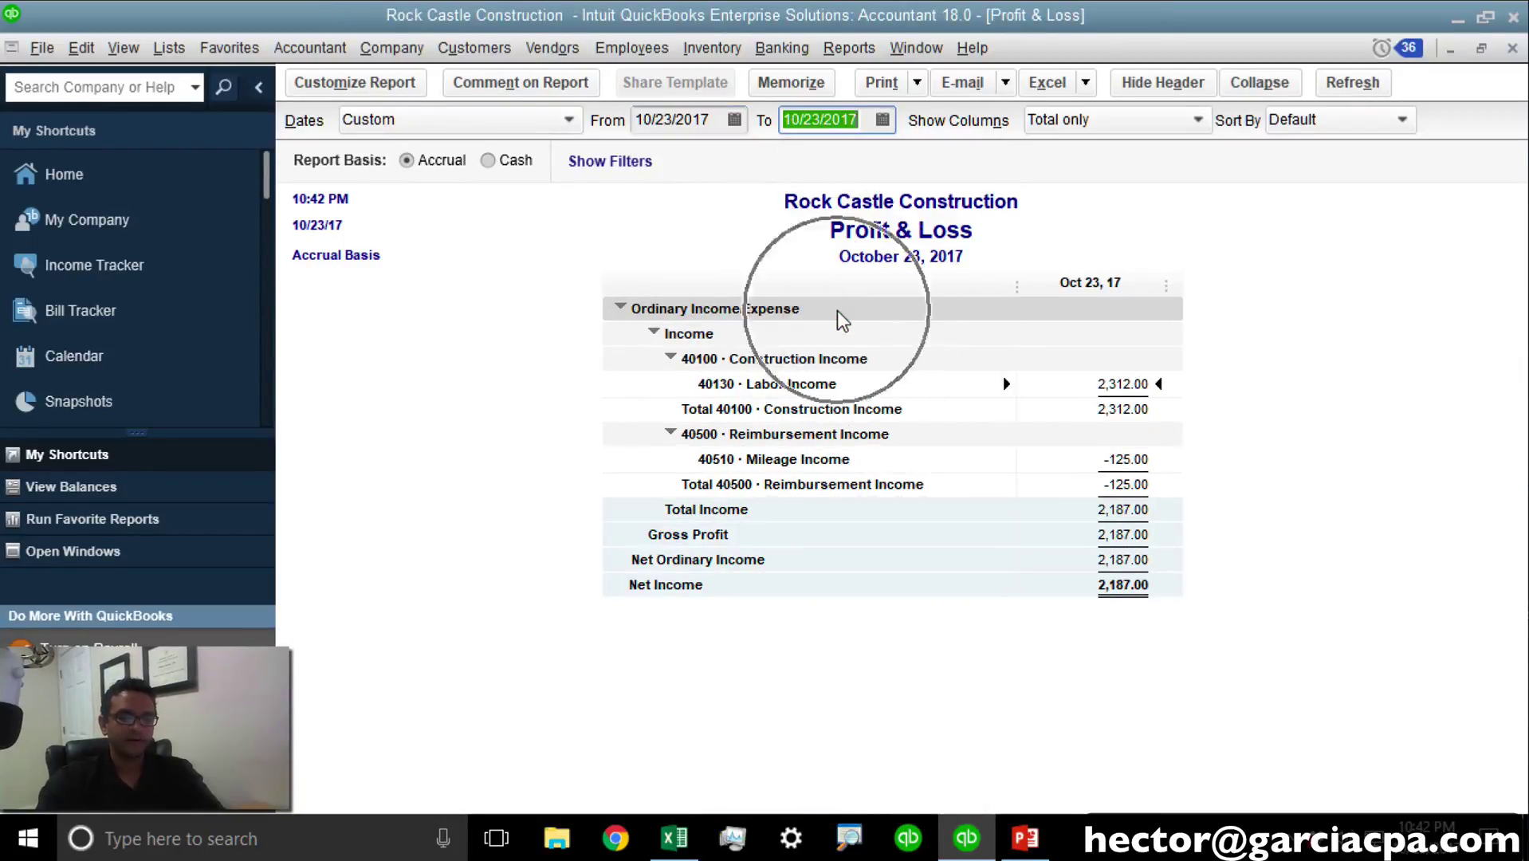
click(1308, 387)
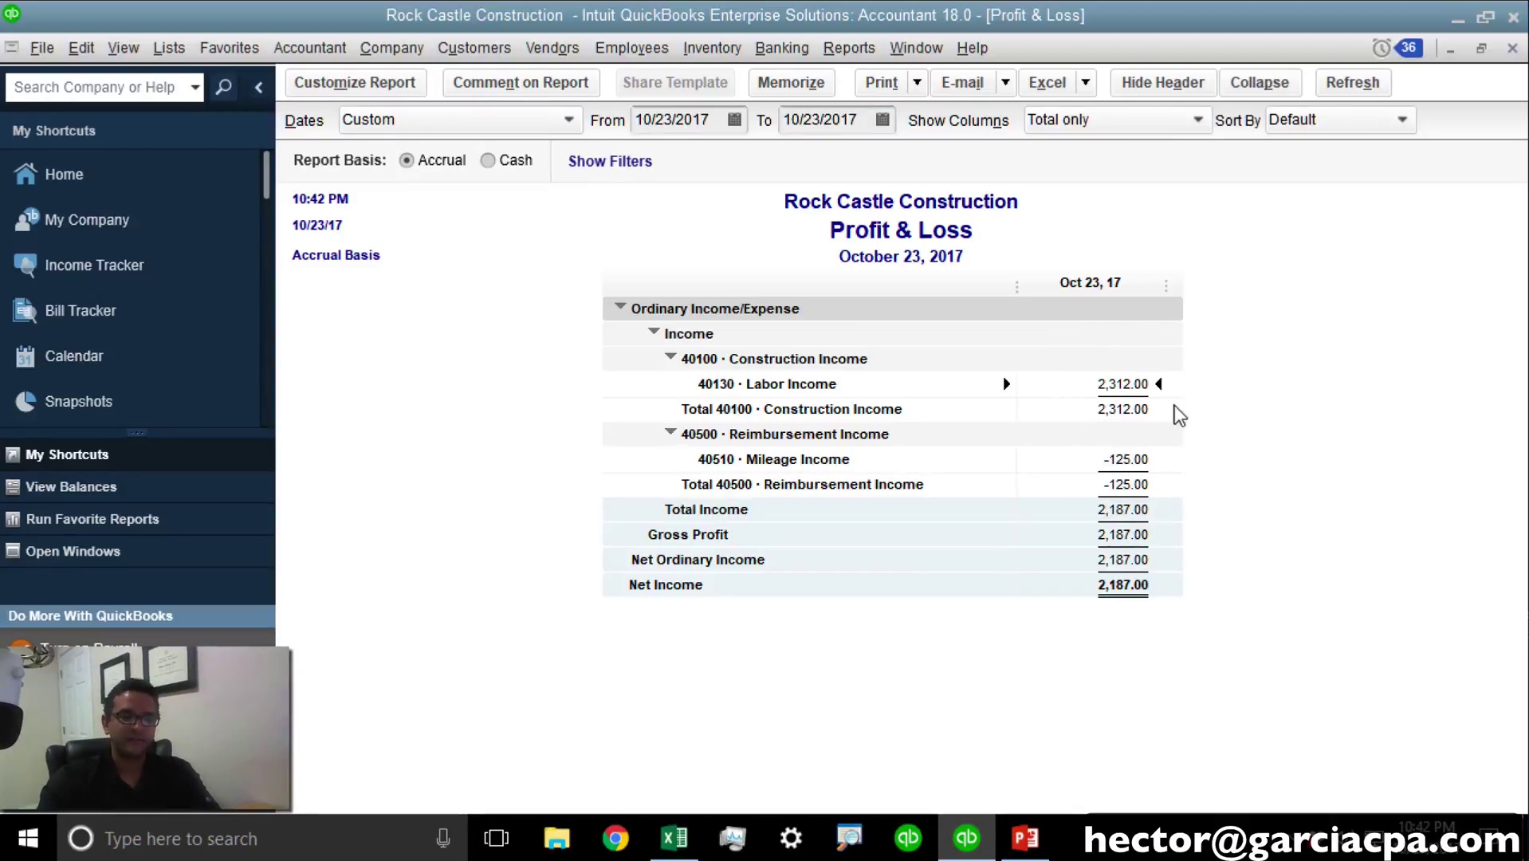
Step: QuickZoom from the Labor Income total into its October 23 transaction detail and open the music shop's invoice
double_click(1124, 384)
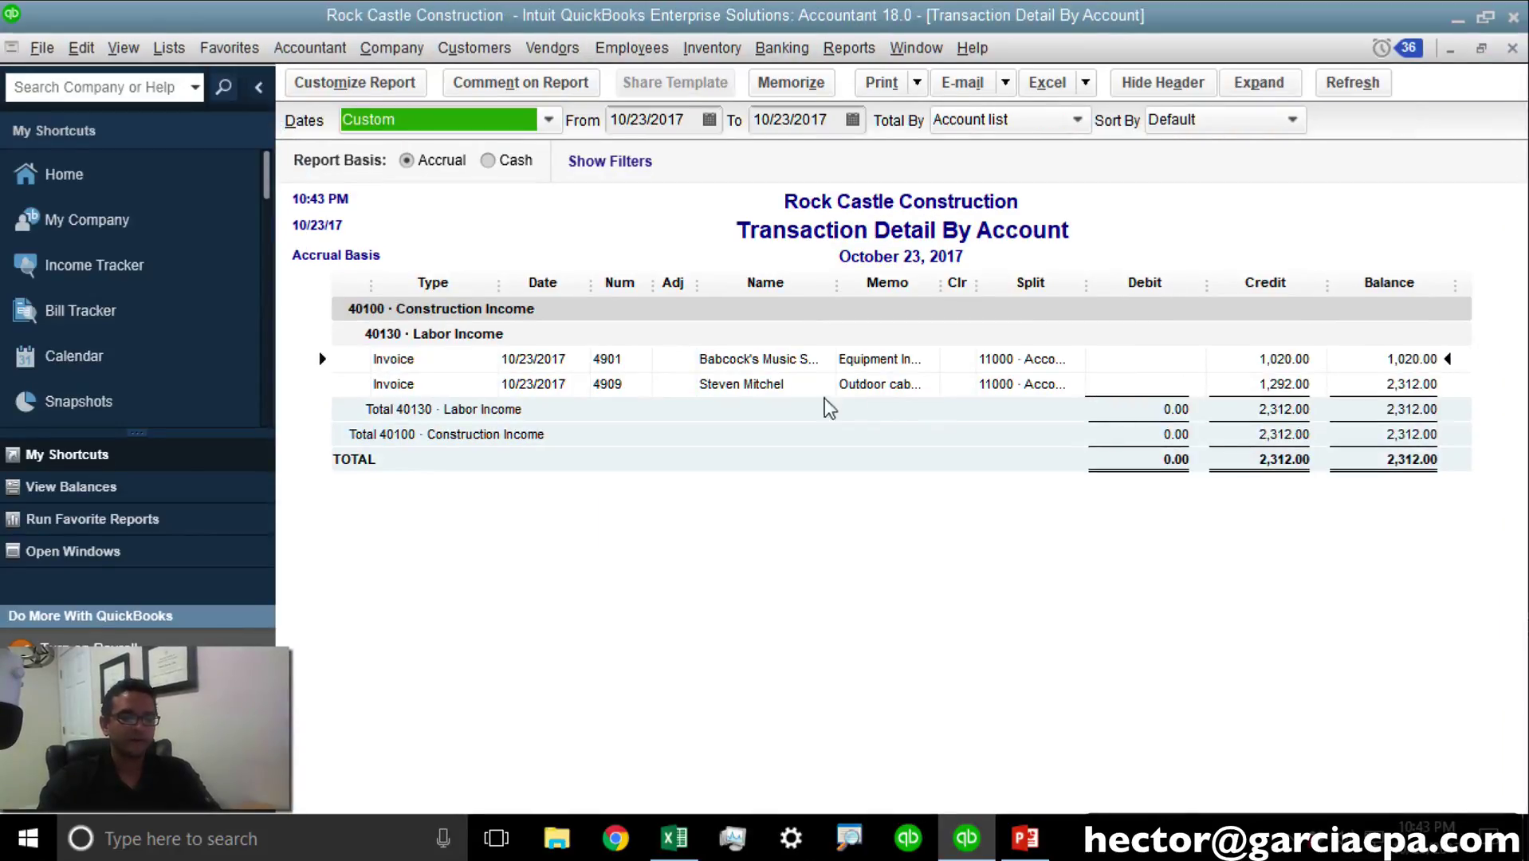
double_click(779, 360)
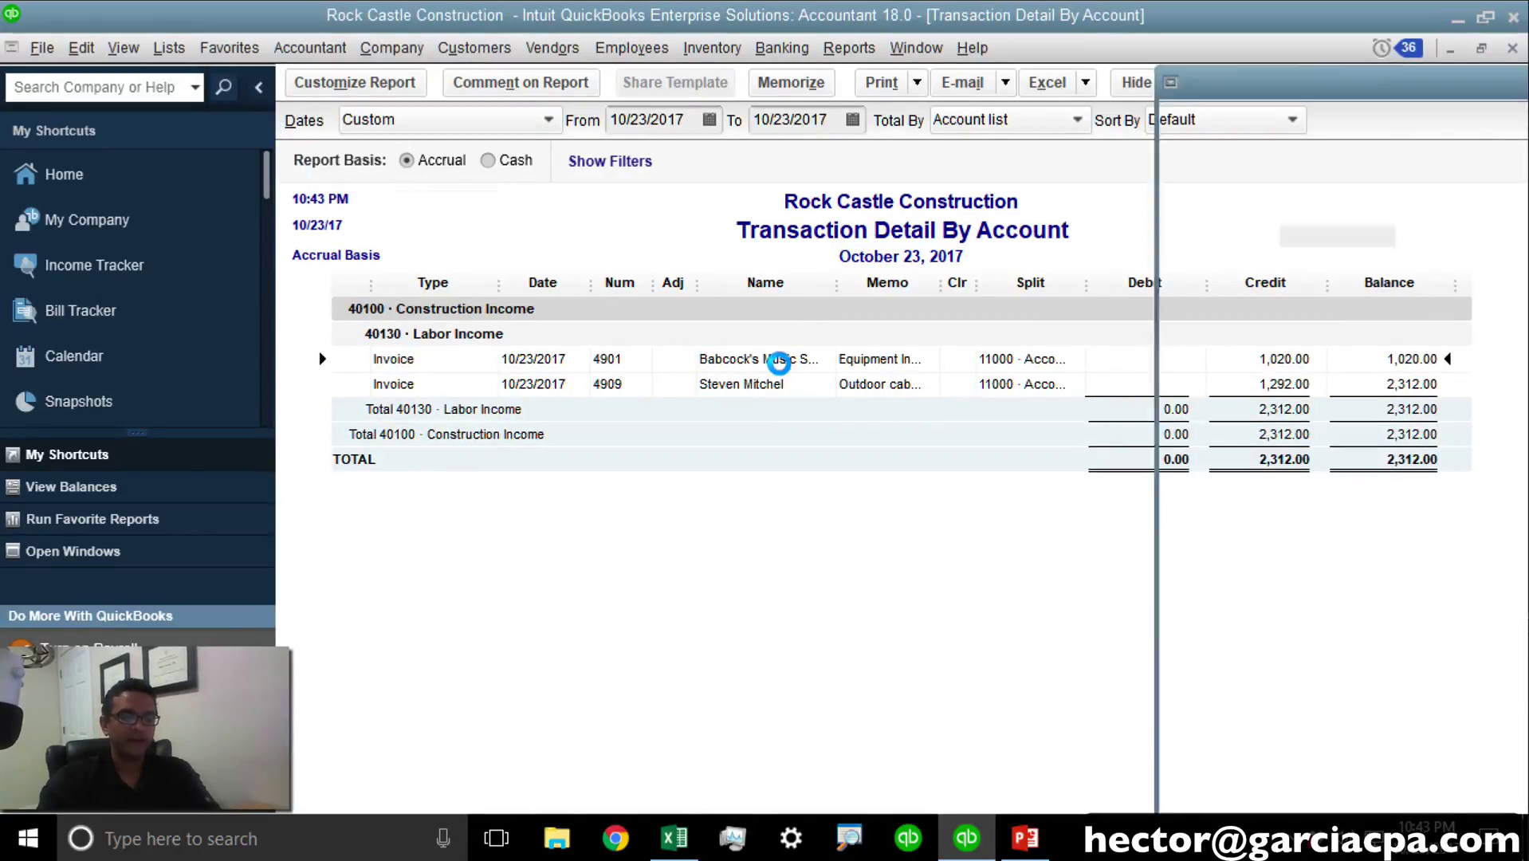